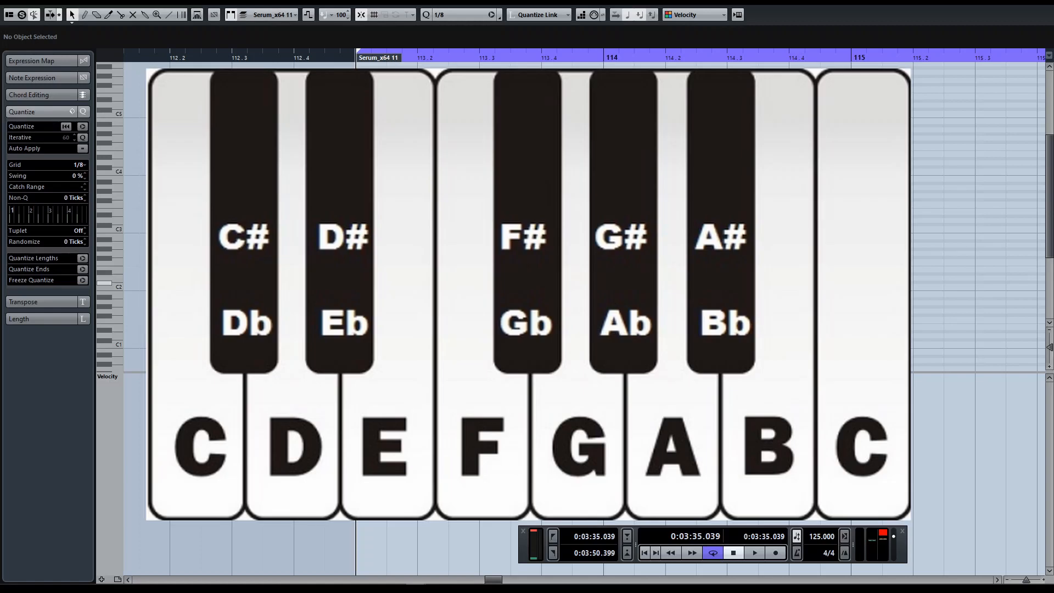
# Step: Draw a chromatic run of eighth notes from C2 up to C3, starting at bar 113
pyautogui.doubleClick(372, 287)
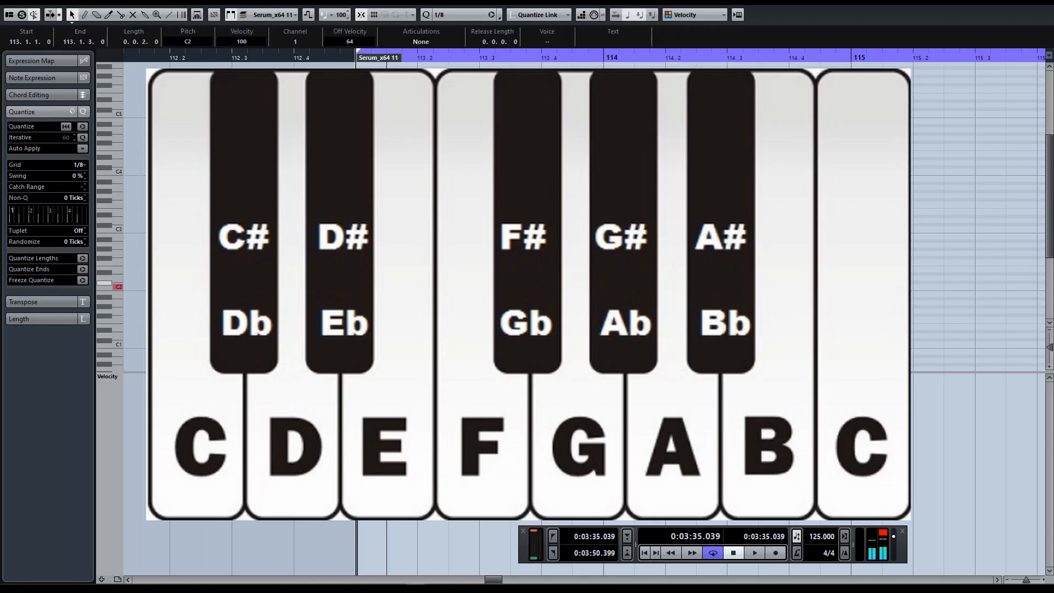
pyautogui.doubleClick(402, 282)
pyautogui.moveTo(427, 272); pyautogui.dragTo(360, 303)
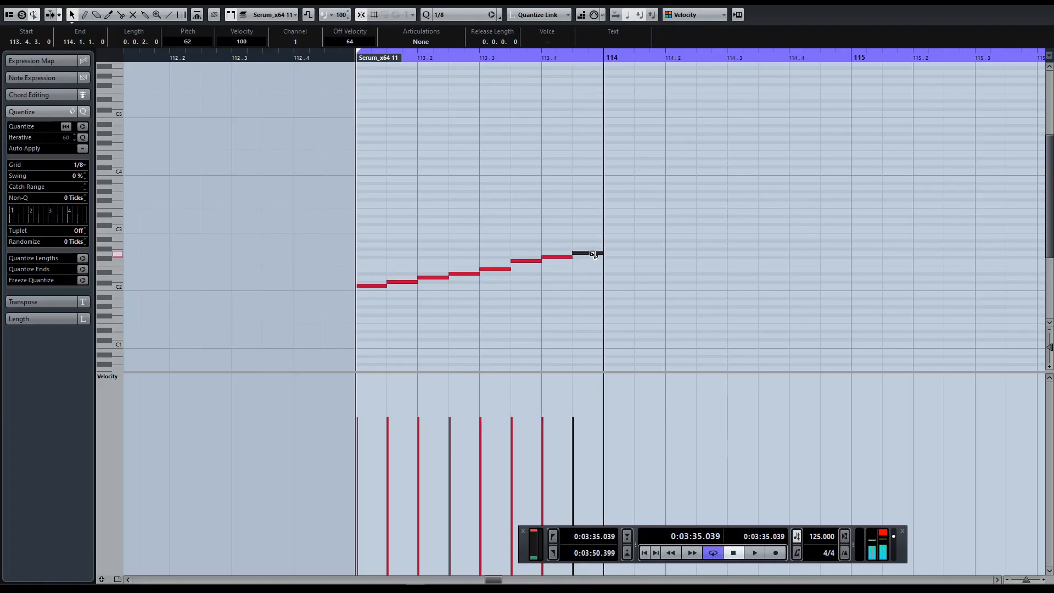
pyautogui.click(612, 248)
pyautogui.click(643, 244)
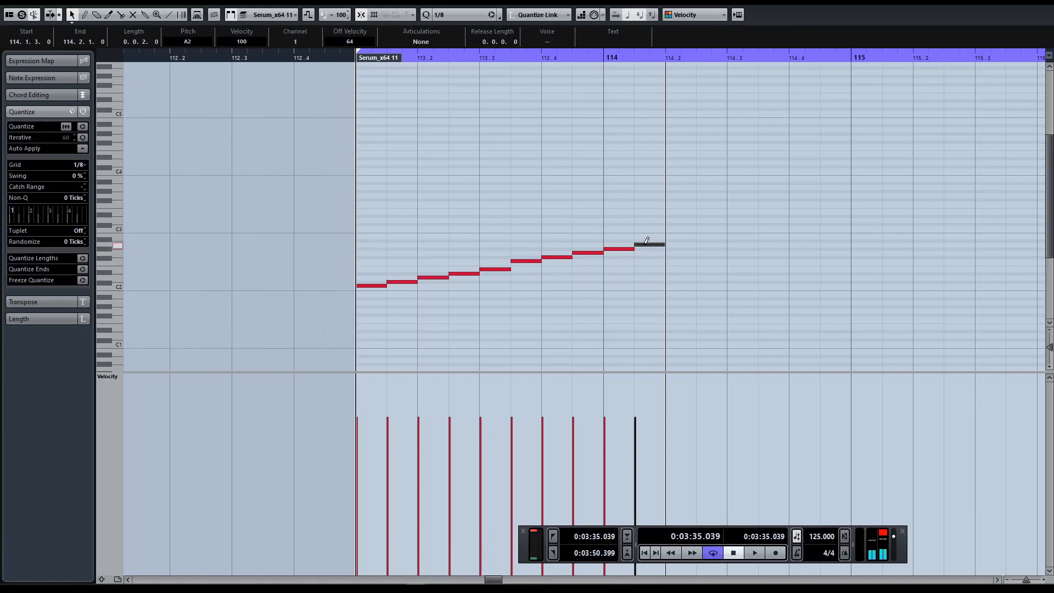
pyautogui.click(681, 241)
pyautogui.click(711, 236)
pyautogui.click(743, 228)
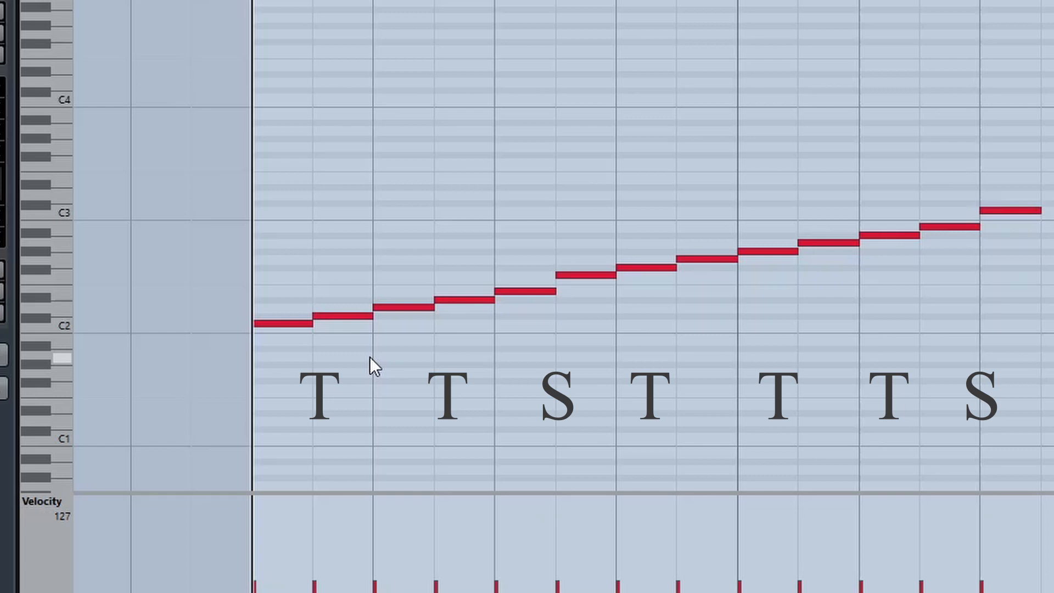
# Step: Mute the C#2, D#2, F#2, G#2 and A#2 notes so that only the C major scale sounds
pyautogui.click(347, 316)
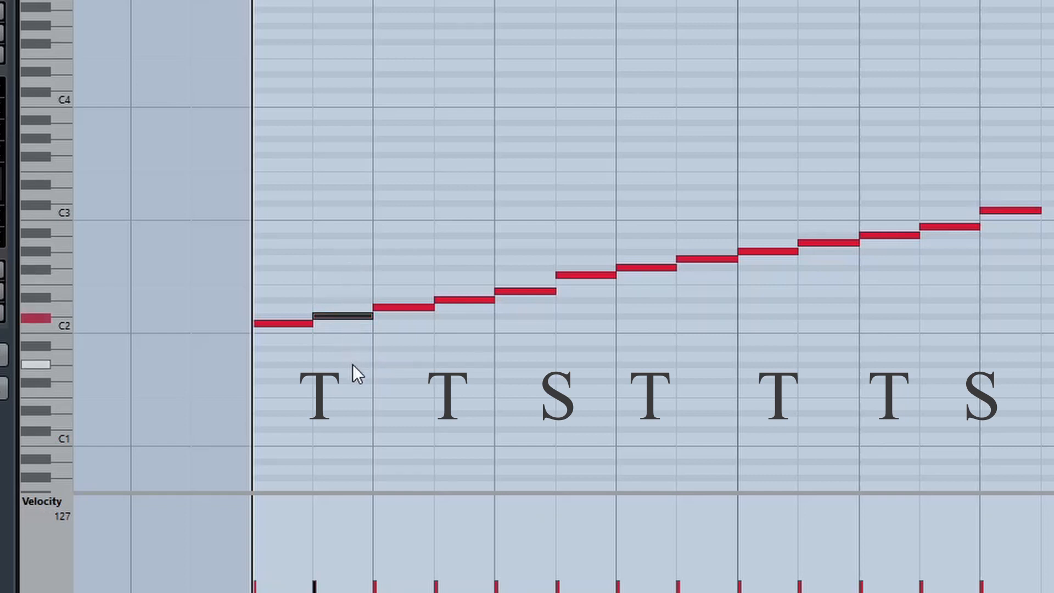
pyautogui.hotkey('shift', 'm')
pyautogui.moveTo(455, 252); pyautogui.dragTo(476, 310)
pyautogui.hotkey('shift', 'm')
pyautogui.moveTo(587, 263); pyautogui.dragTo(588, 305)
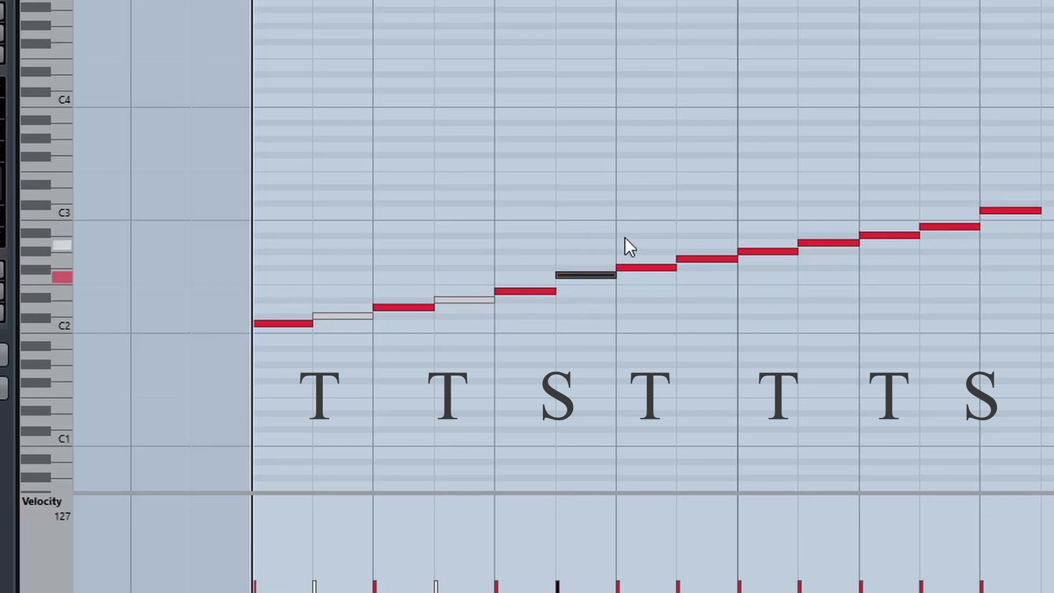
pyautogui.moveTo(647, 227); pyautogui.dragTo(648, 311)
pyautogui.hotkey('shift', 'm')
pyautogui.moveTo(766, 198); pyautogui.dragTo(785, 297)
pyautogui.hotkey('shift', 'm')
pyautogui.moveTo(882, 182); pyautogui.dragTo(900, 268)
pyautogui.hotkey('shift', 'm')
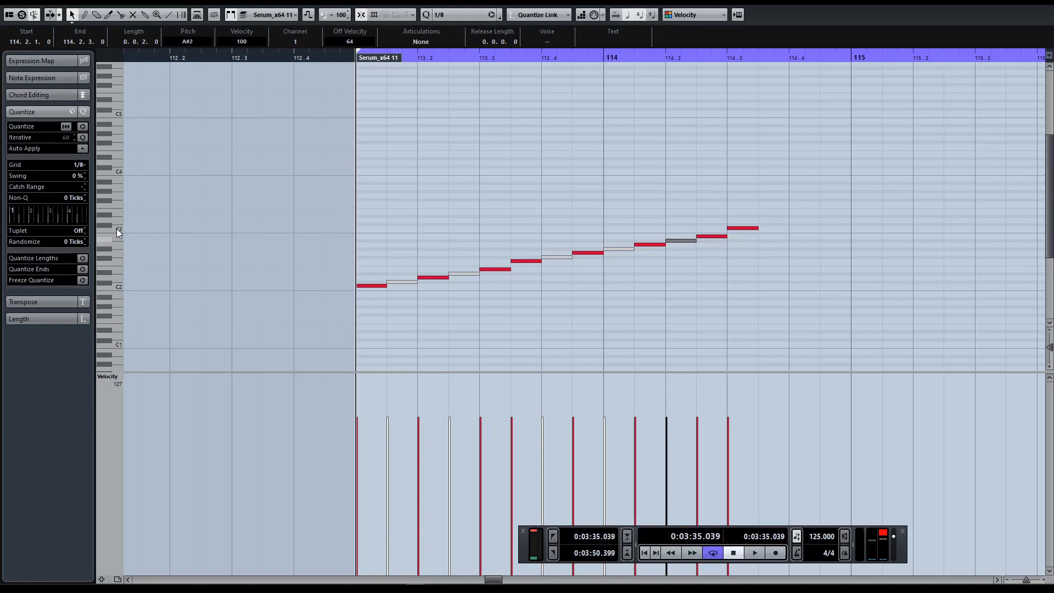
# Step: Transpose the whole run, muted notes included, down three semitones so it starts on A1, and play it back
pyautogui.click(120, 286)
pyautogui.moveTo(369, 158); pyautogui.dragTo(805, 335)
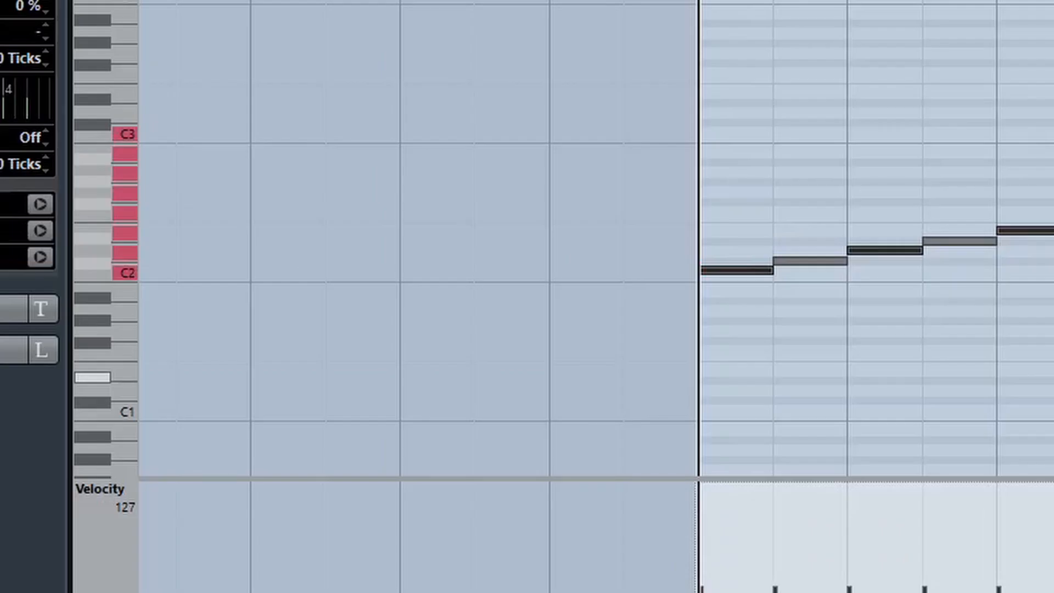
pyautogui.press('Down')
pyautogui.press('Down')
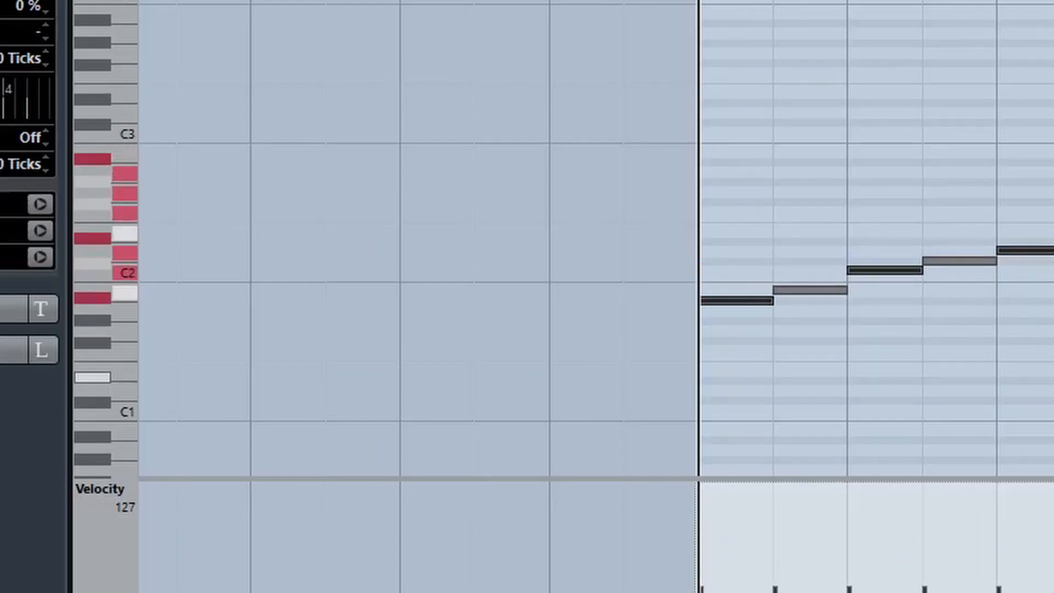
pyautogui.press('Down')
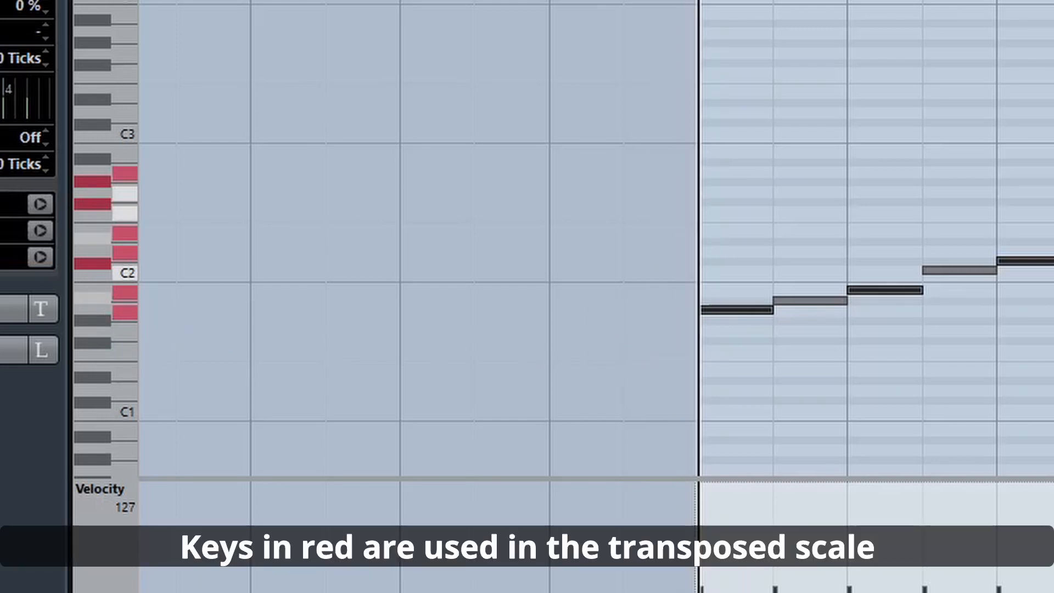
pyautogui.press('space')
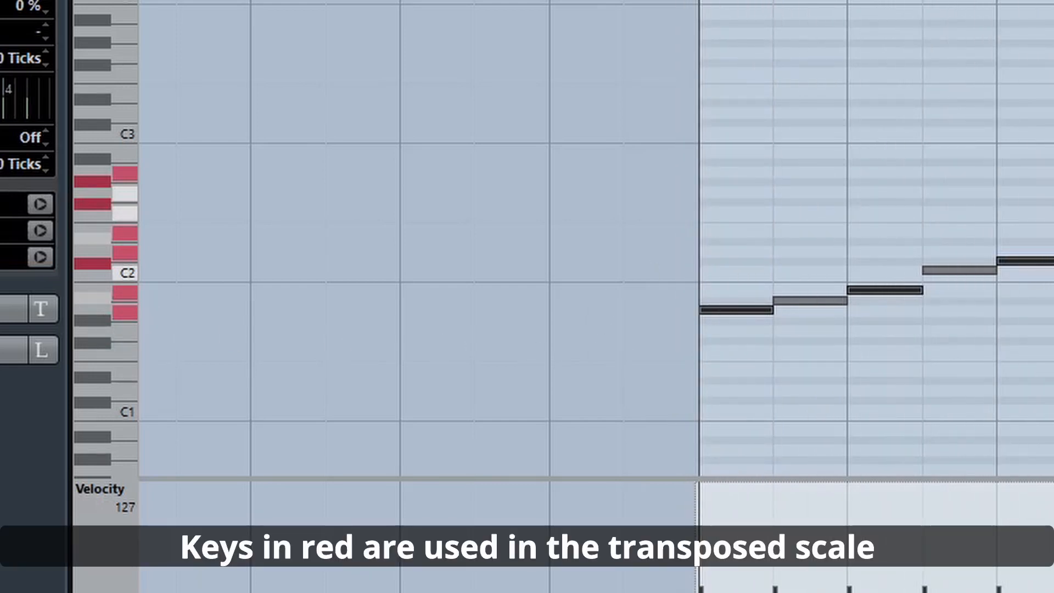
pyautogui.press('space')
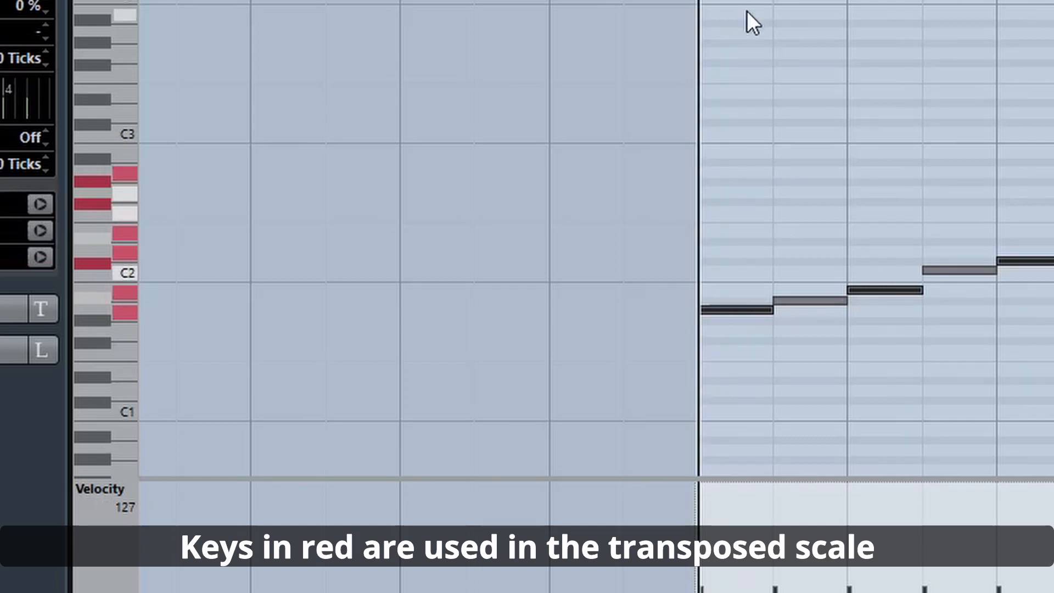
# Step: Transpose the whole run up two semitones so it starts on B1, and play it back
pyautogui.press('Up')
pyautogui.press('Up')
pyautogui.press('space')
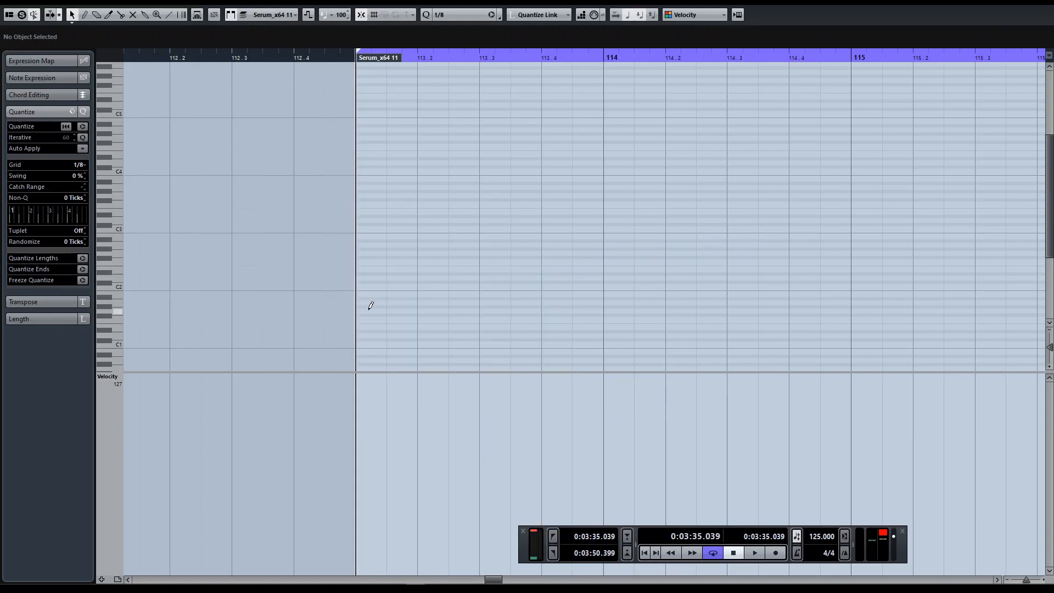
# Step: Draw eighth notes G1, A1, B1 and C2 on the four beats of bar 113
pyautogui.keyDown('alt'); pyautogui.click(369, 310); pyautogui.keyUp('alt')
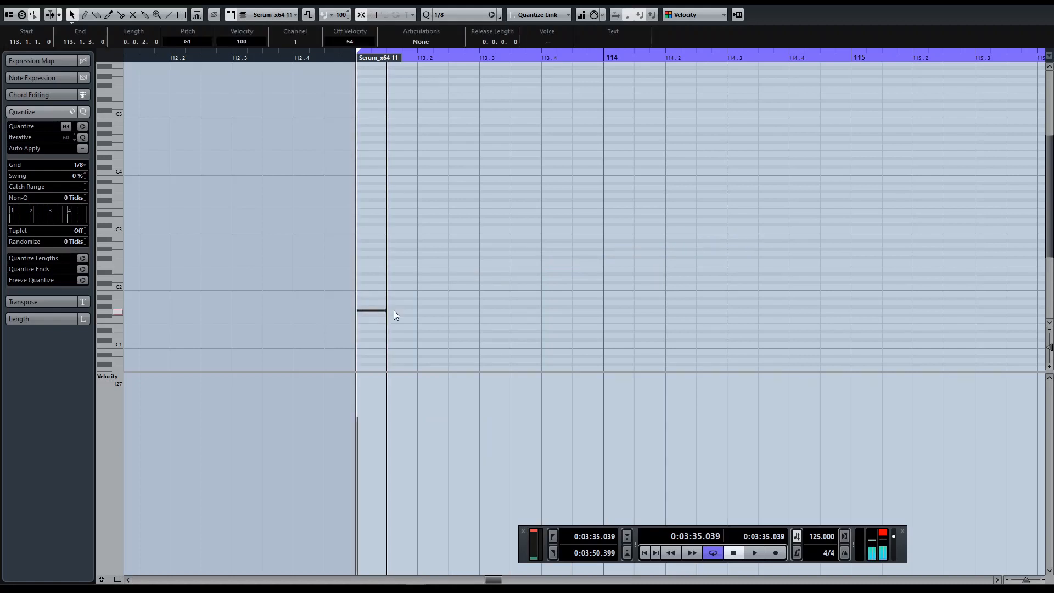
pyautogui.keyDown('alt'); pyautogui.click(432, 302); pyautogui.keyUp('alt')
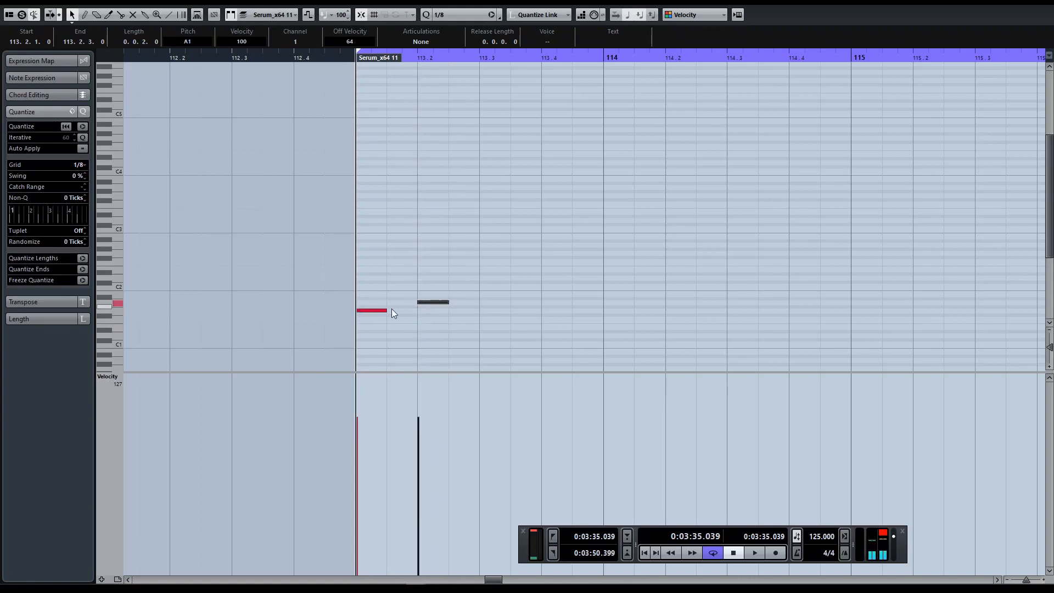
pyautogui.keyDown('alt'); pyautogui.click(488, 294); pyautogui.keyUp('alt')
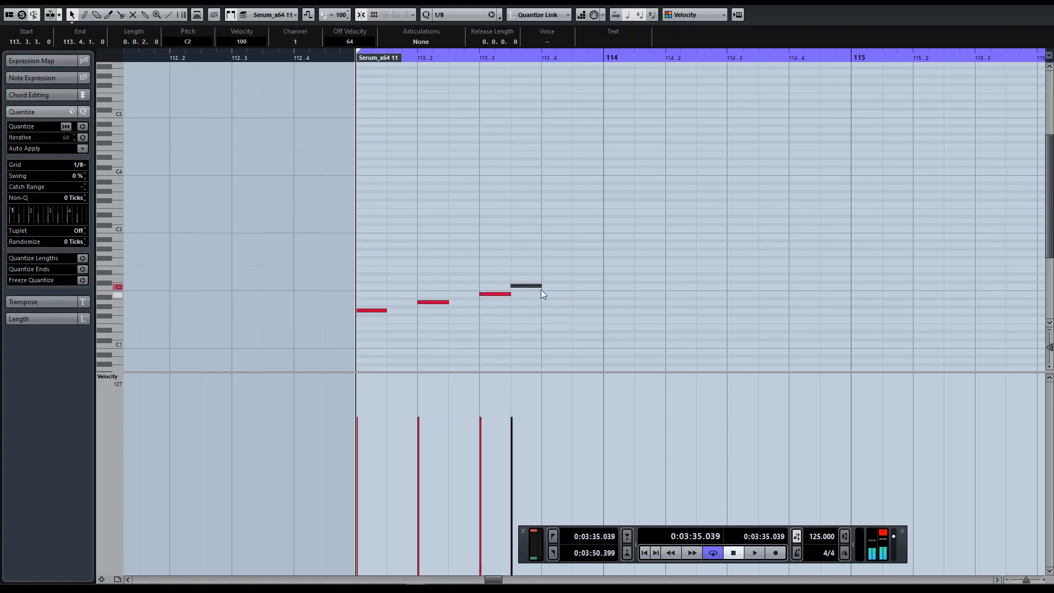
pyautogui.moveTo(530, 286); pyautogui.dragTo(579, 291)
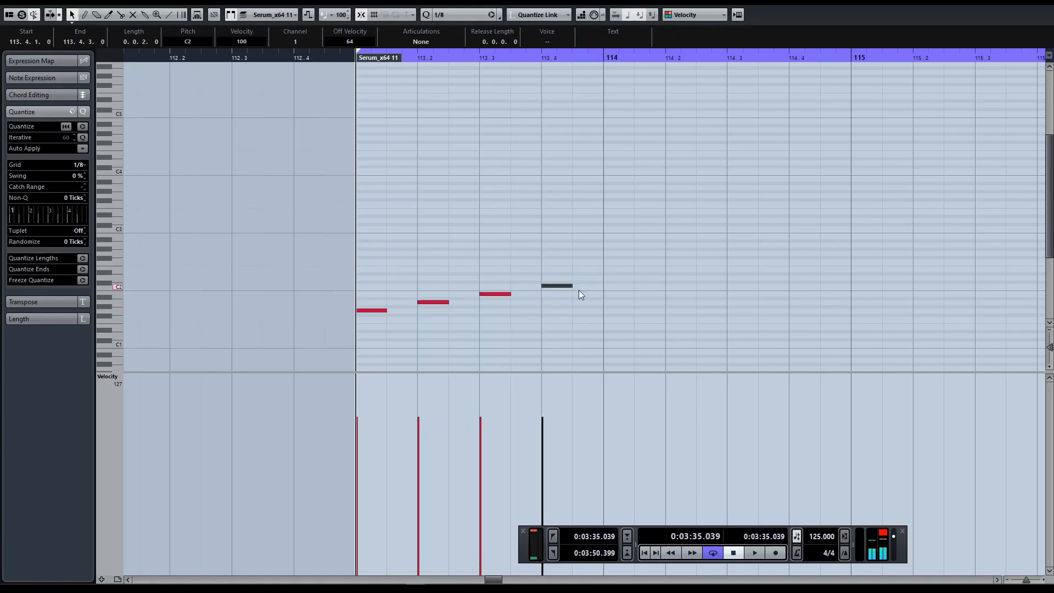
# Step: Complete the G major scale with D2, E2, F#2 and G2 from bar 114, and play it back
pyautogui.keyDown('alt'); pyautogui.click(626, 277); pyautogui.keyUp('alt')
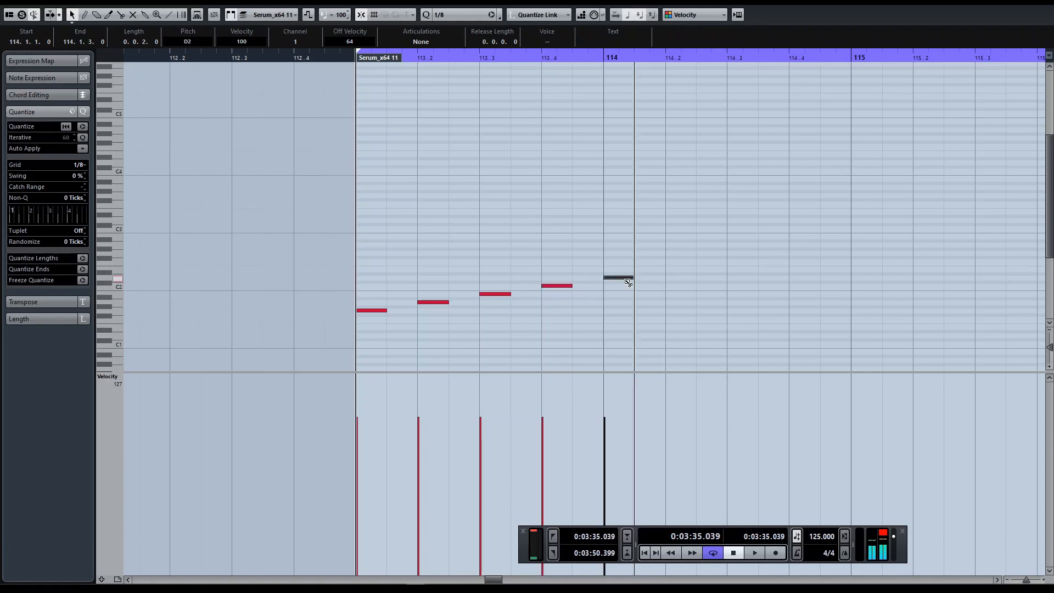
pyautogui.keyDown('alt'); pyautogui.click(678, 269); pyautogui.keyUp('alt')
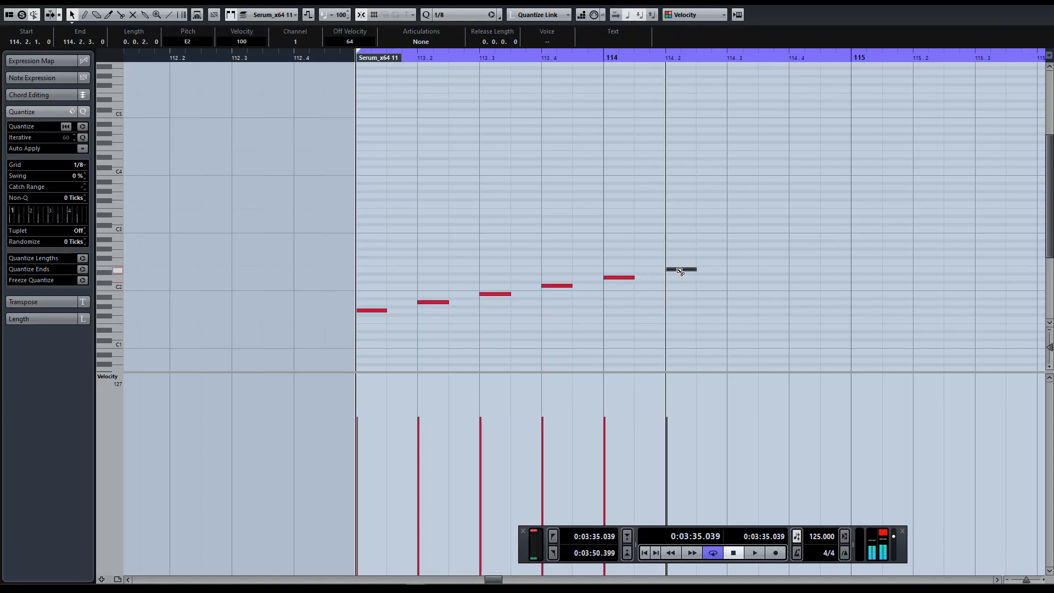
pyautogui.keyDown('alt'); pyautogui.click(741, 257); pyautogui.keyUp('alt')
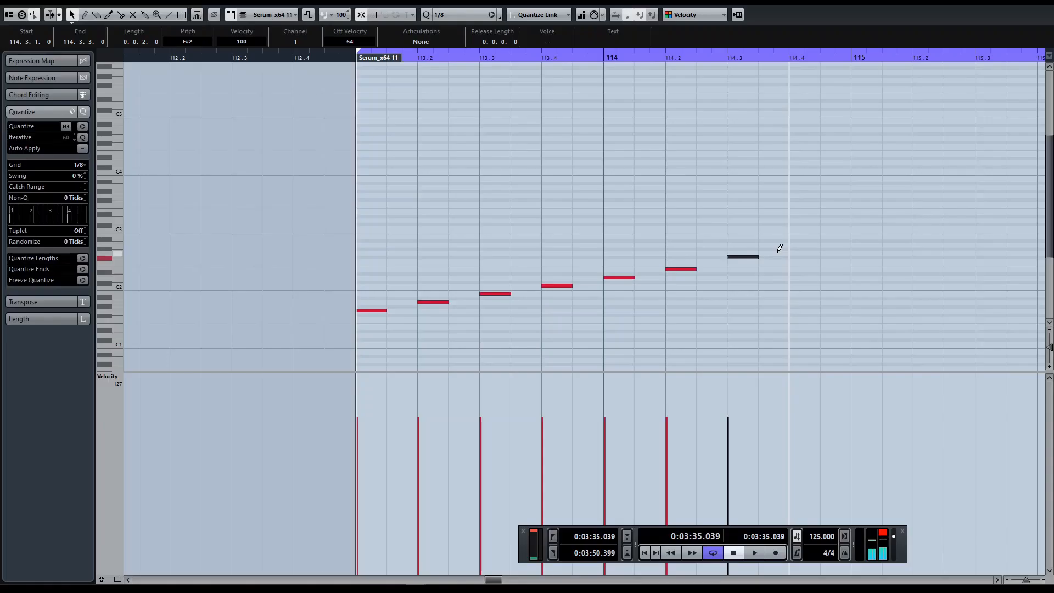
pyautogui.keyDown('alt'); pyautogui.click(773, 252); pyautogui.keyUp('alt')
pyautogui.press('space')
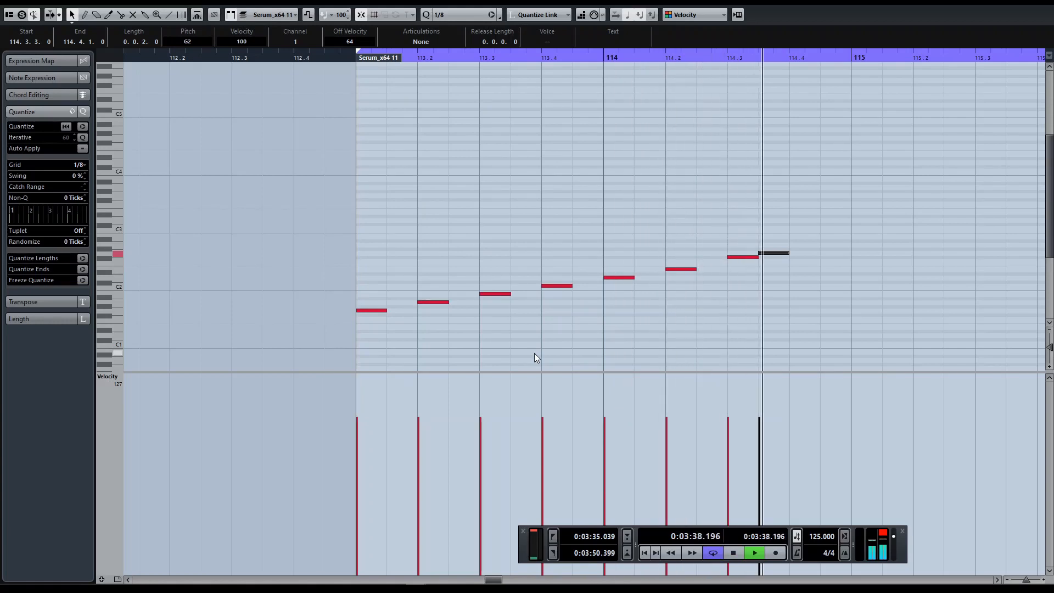
pyautogui.press('space')
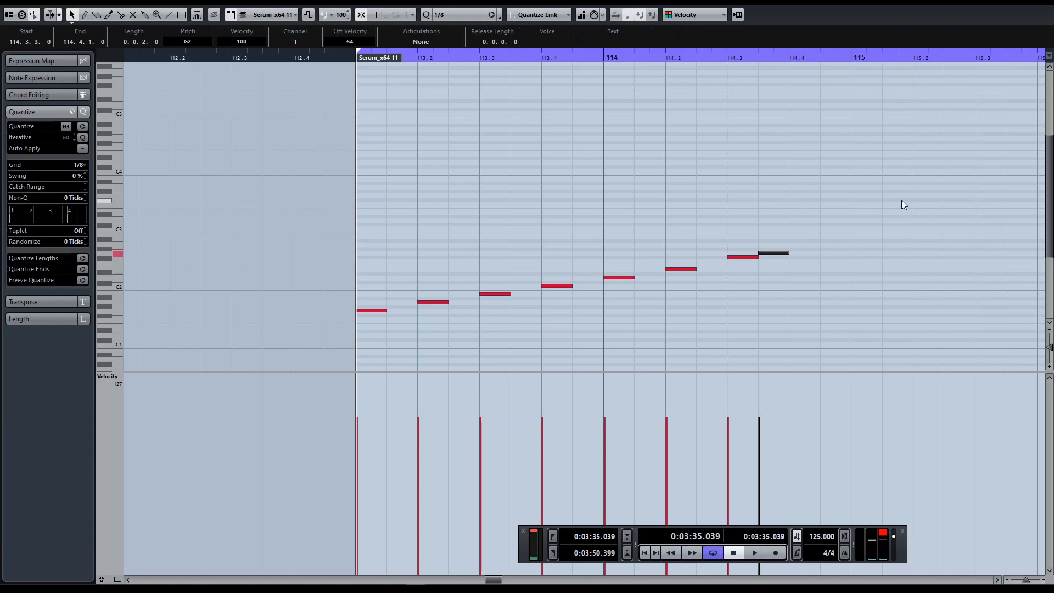
# Step: Select all notes of the G major scale and transpose them down so the scale starts on D#1
pyautogui.moveTo(342, 197); pyautogui.dragTo(858, 348)
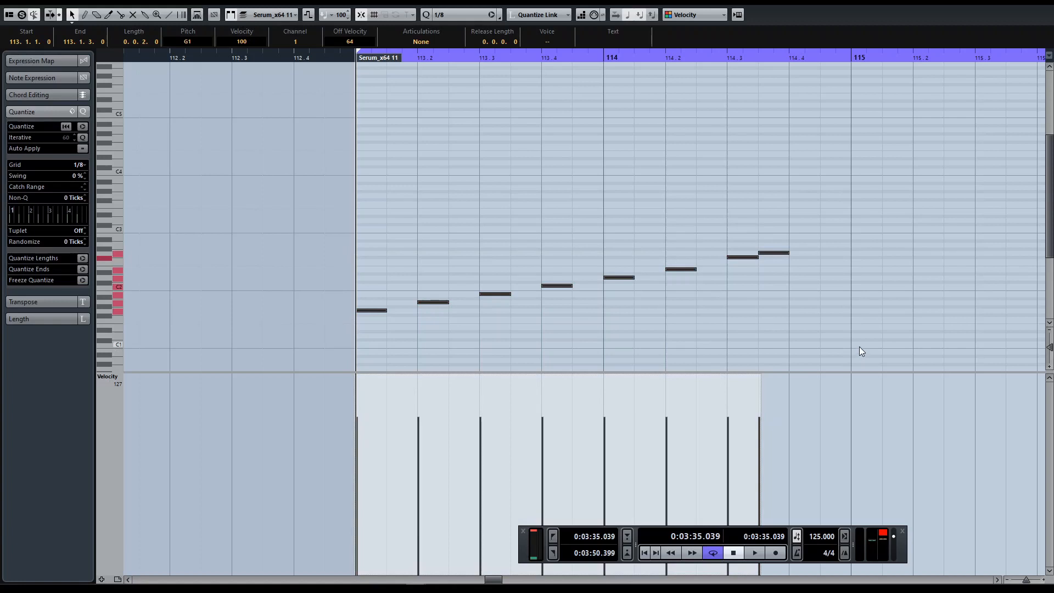
pyautogui.press('Down')
pyautogui.press('Down')
pyautogui.press('Down')
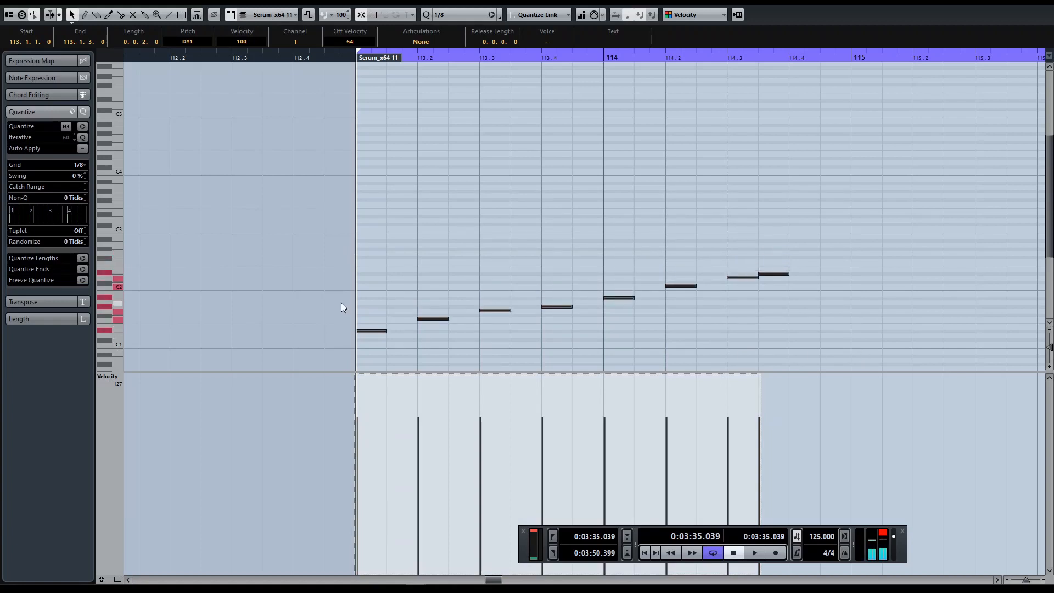
# Step: Transpose the selected scale up in semitones until it starts on G#1
pyautogui.press('Up')
pyautogui.press('Up')
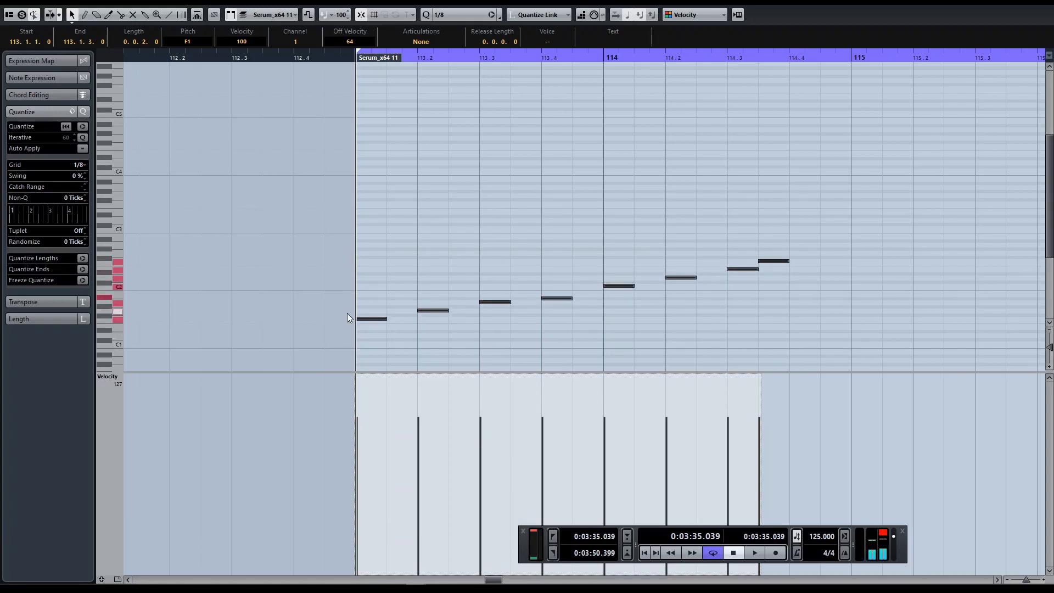
pyautogui.press('Up')
pyautogui.press('Up')
pyautogui.press('Up')
# Step: Reselect all the scale notes and transpose them so the scale runs from C2 to C3
pyautogui.moveTo(335, 206); pyautogui.dragTo(807, 331)
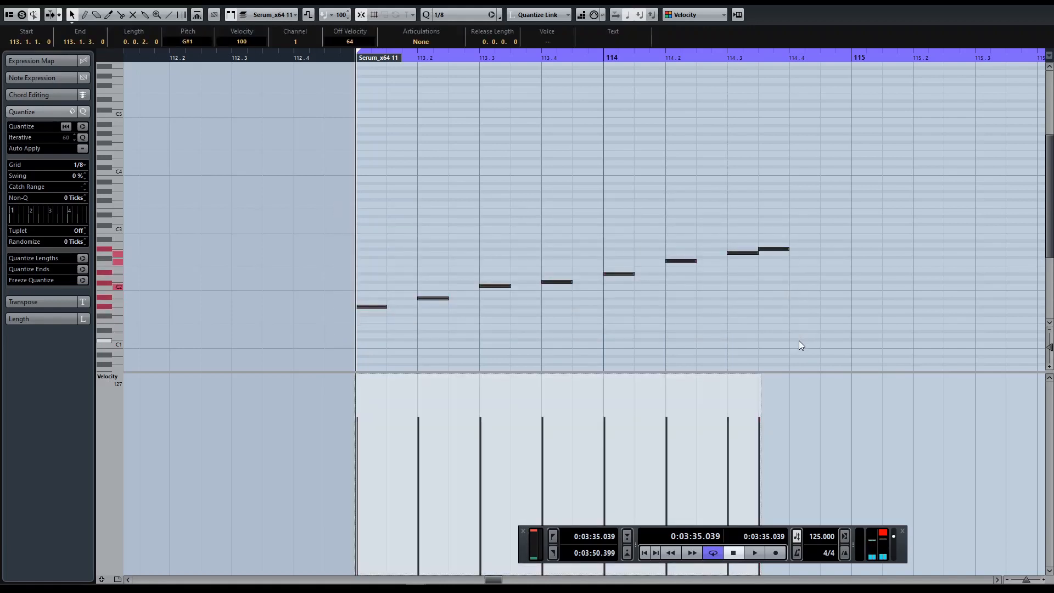
pyautogui.press('Up')
pyautogui.press('Up')
pyautogui.press('Up')
pyautogui.press('Up')
pyautogui.press('Up')
pyautogui.press('Up')
pyautogui.press('Up')
pyautogui.press('Down')
pyautogui.press('Down')
pyautogui.press('Down')
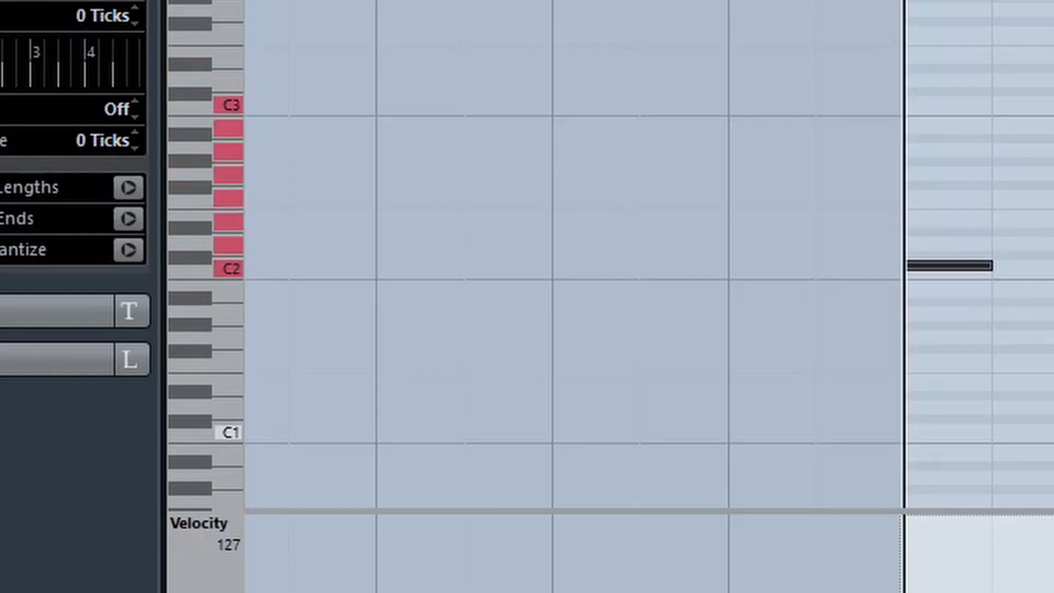
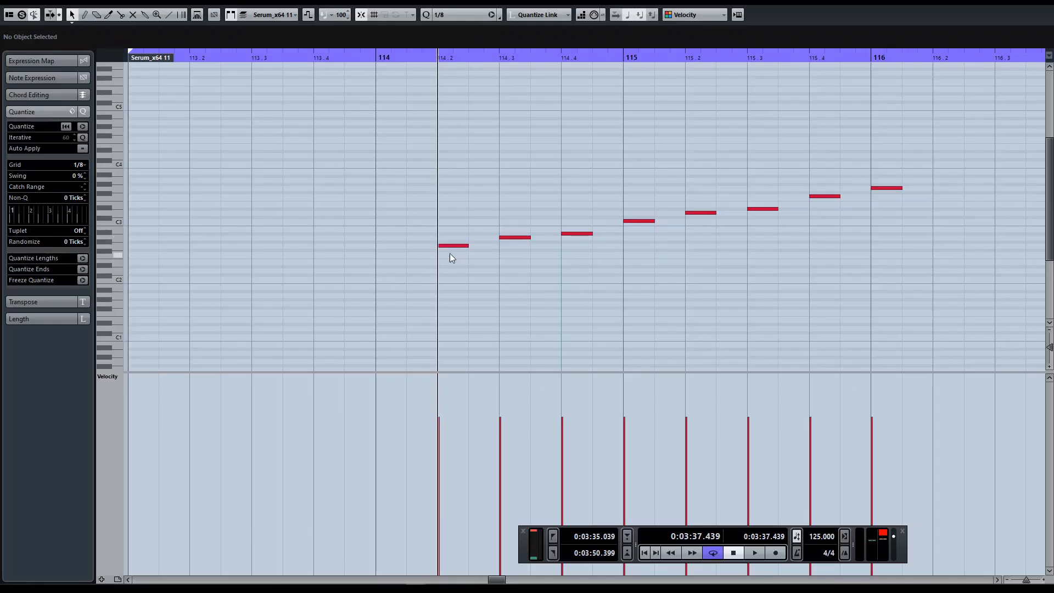
# Step: Rearrange the scale notes on a 1/16 grid into a motif of G2, A2, A#2, D#3 and A#3 in bar 114, and play it back
pyautogui.click(462, 246)
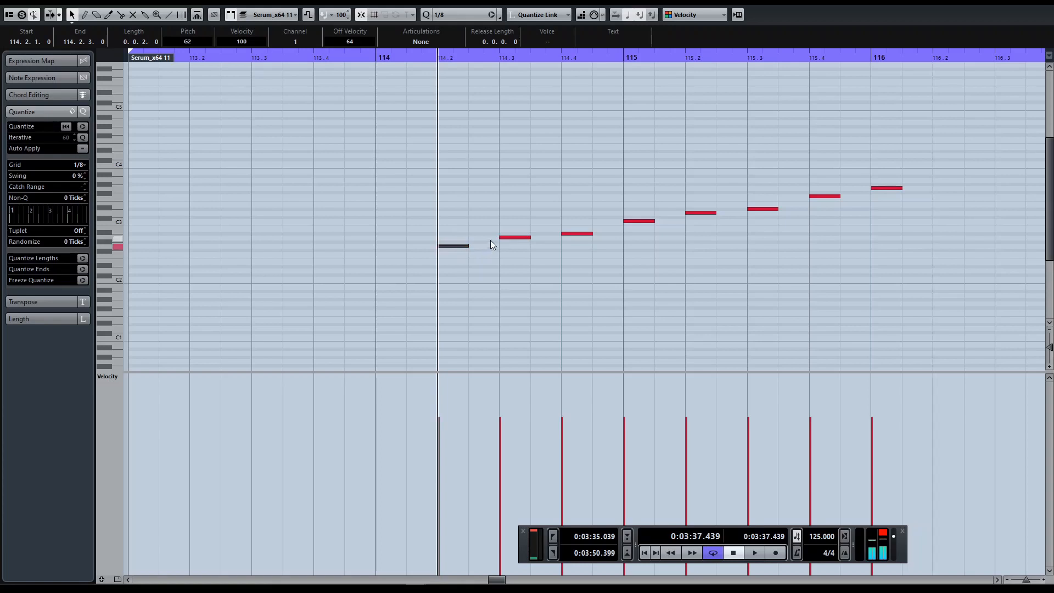
pyautogui.moveTo(473, 176); pyautogui.dragTo(501, 177)
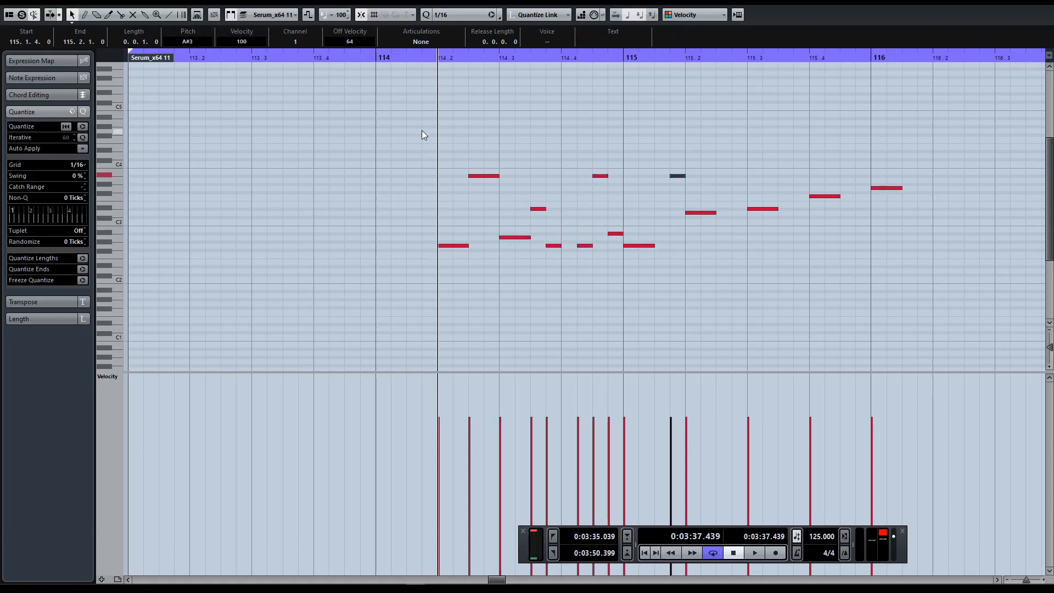
pyautogui.moveTo(421, 130); pyautogui.dragTo(675, 277)
pyautogui.moveTo(639, 246); pyautogui.dragTo(589, 248)
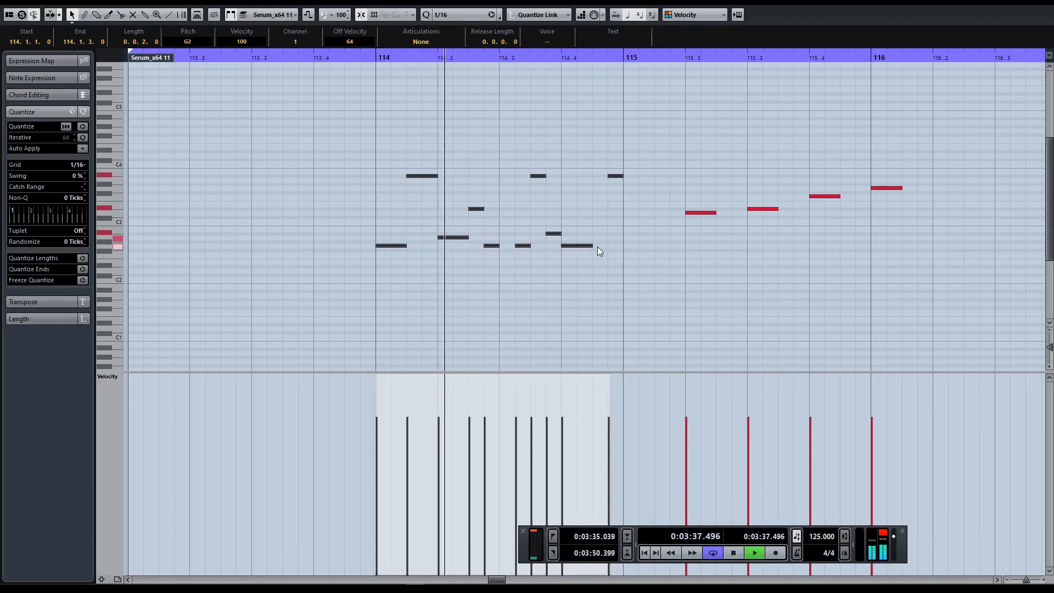
pyautogui.click(376, 55)
pyautogui.press('space')
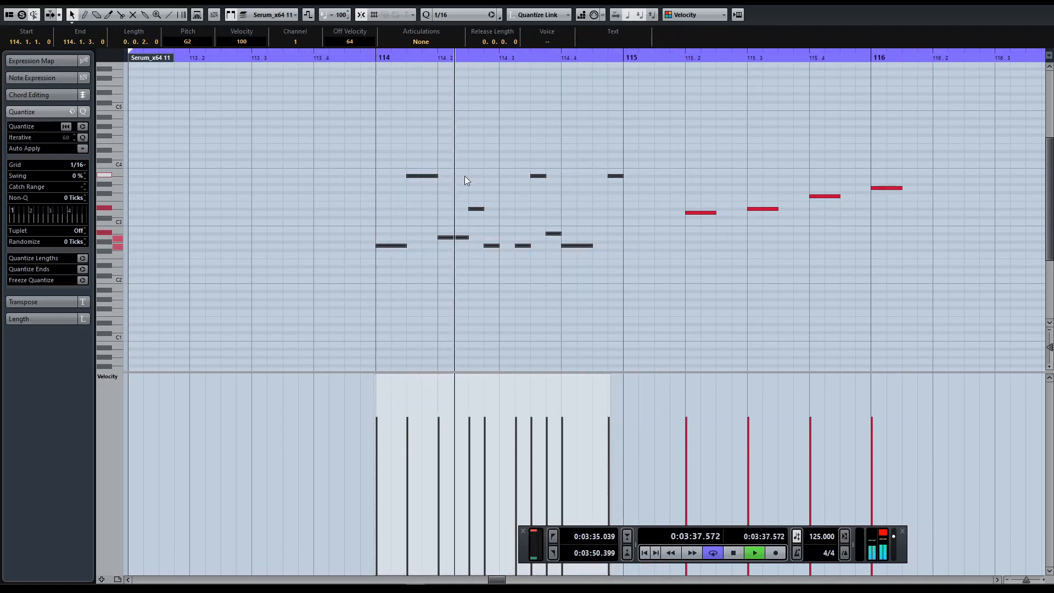
pyautogui.press('space')
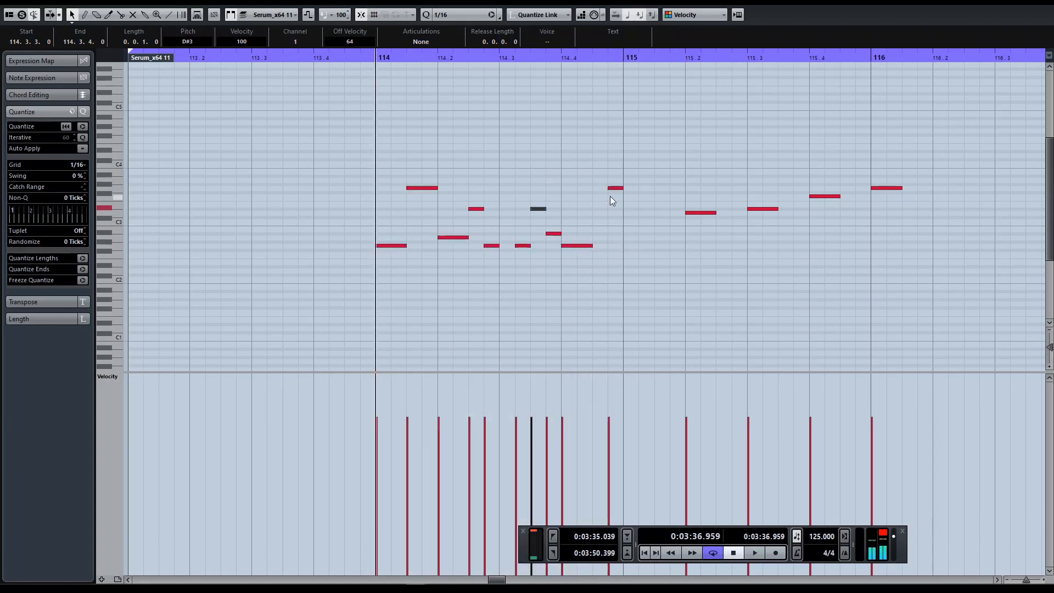
pyautogui.press('space')
pyautogui.press('space')
# Step: Delete the leftover scale notes from bar 115 onward and duplicate the bar 114 motif into bar 115
pyautogui.moveTo(670, 135); pyautogui.dragTo(906, 219)
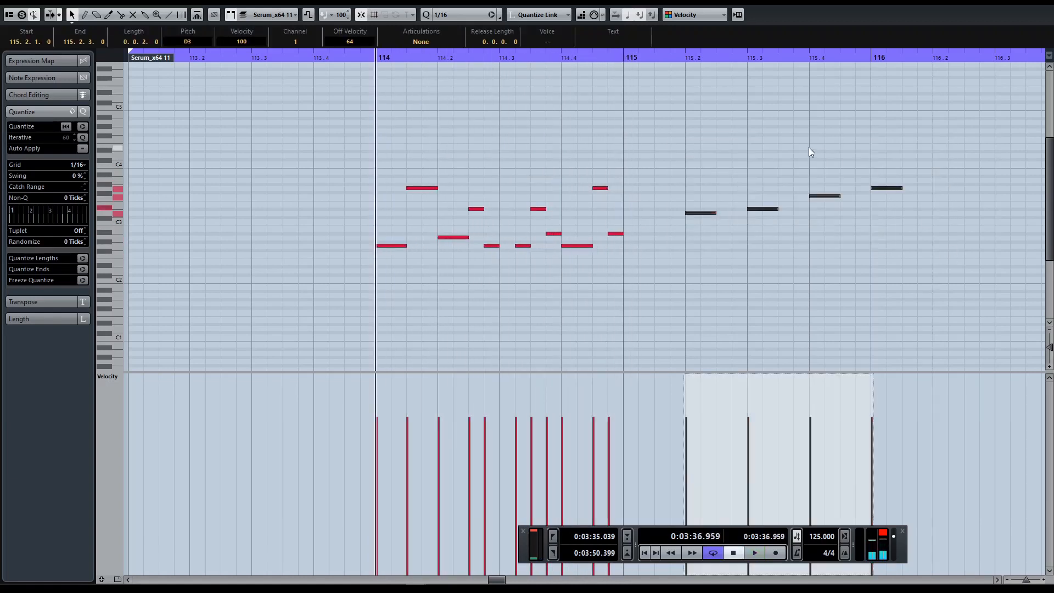
pyautogui.press('Delete')
pyautogui.moveTo(709, 160); pyautogui.dragTo(382, 274)
pyautogui.hotkey('ctrl', 'd')
# Step: Select the whole motif pattern and move it one bar earlier so it starts at bar 113
pyautogui.press('g')
pyautogui.press('g')
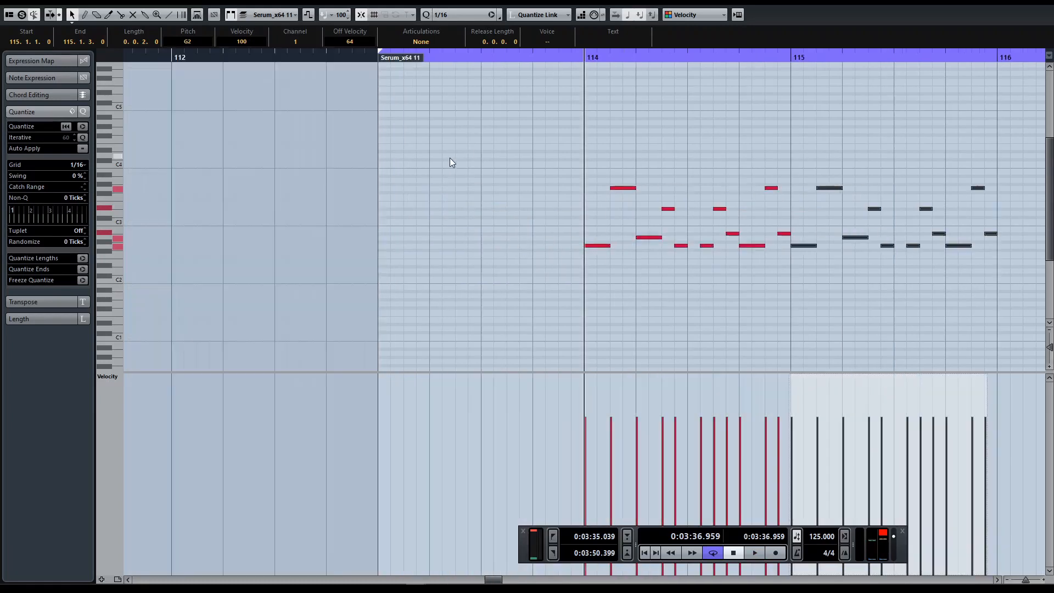
pyautogui.moveTo(834, 161); pyautogui.dragTo(572, 265)
pyautogui.hotkey('ctrl', 'Left')
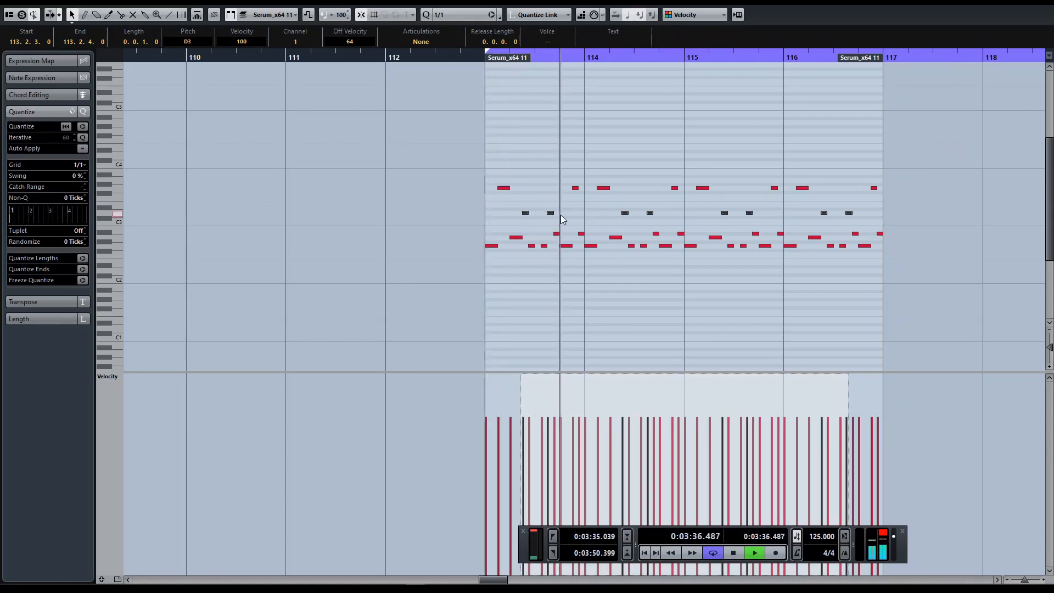
# Step: Raise the last D3 note in bars 114 and 116 by a semitone to D#3
pyautogui.moveTo(646, 196); pyautogui.dragTo(659, 216)
pyautogui.press('Up')
pyautogui.moveTo(840, 203); pyautogui.dragTo(858, 214)
pyautogui.press('Up')
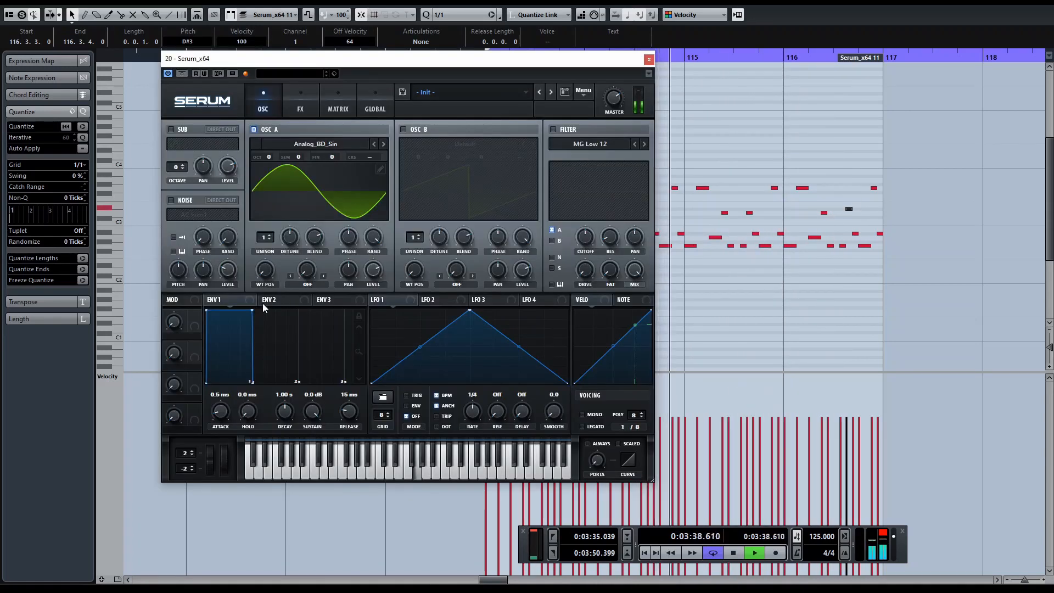
# Step: Shape Serum's envelope 1 with a 247 ms decay and -25.1 dB sustain, and enable the noise oscillator with the ARP circuit sample
pyautogui.moveTo(253, 311); pyautogui.dragTo(218, 366)
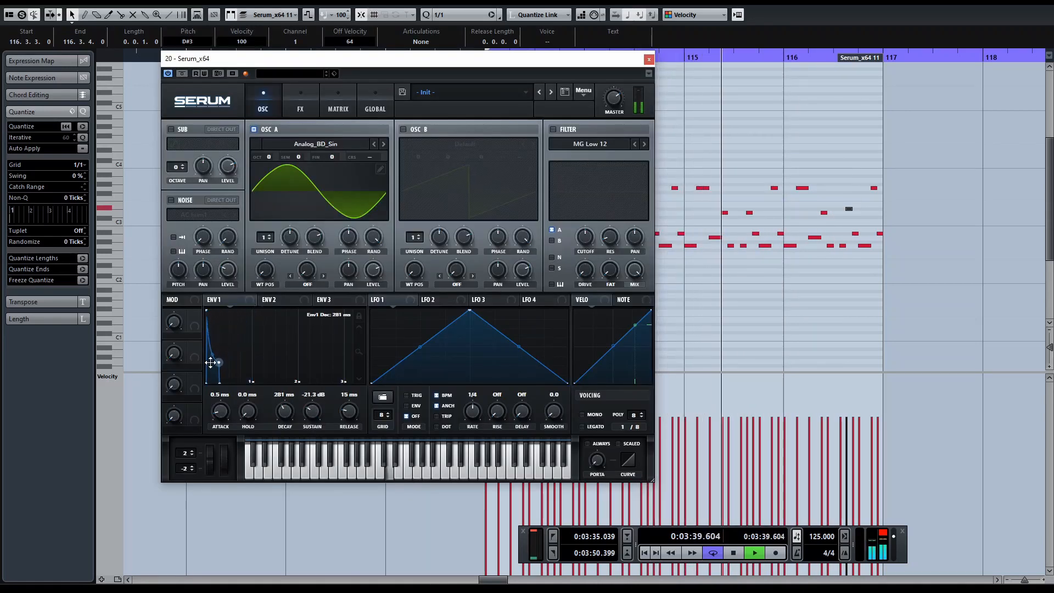
pyautogui.click(171, 200)
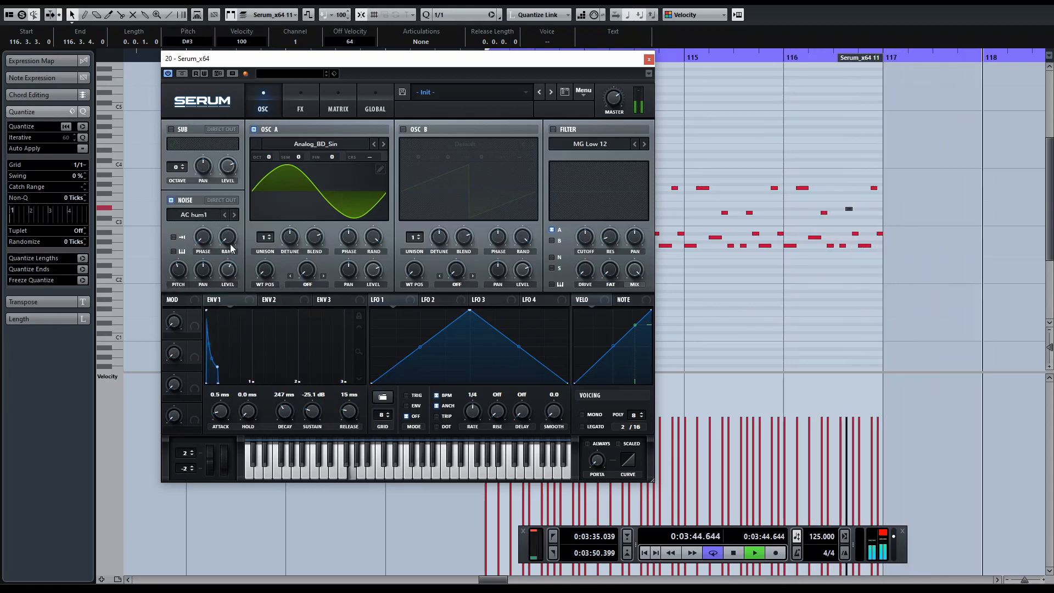
pyautogui.click(235, 215)
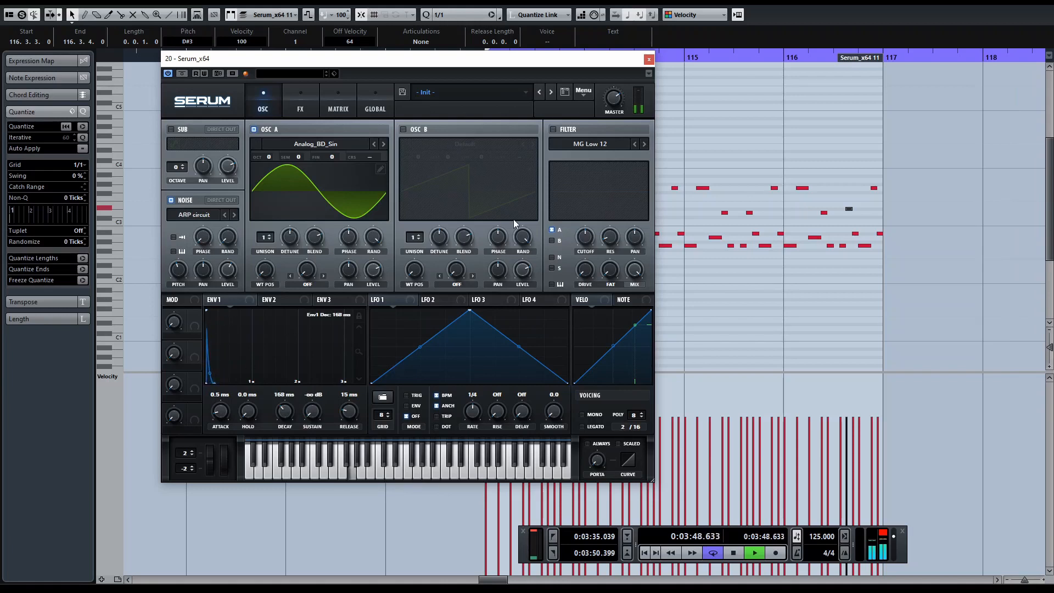
# Step: Enable the MG Low 12 filter, adjust its resonance, and assign envelope 2 to the filter cutoff
pyautogui.click(551, 130)
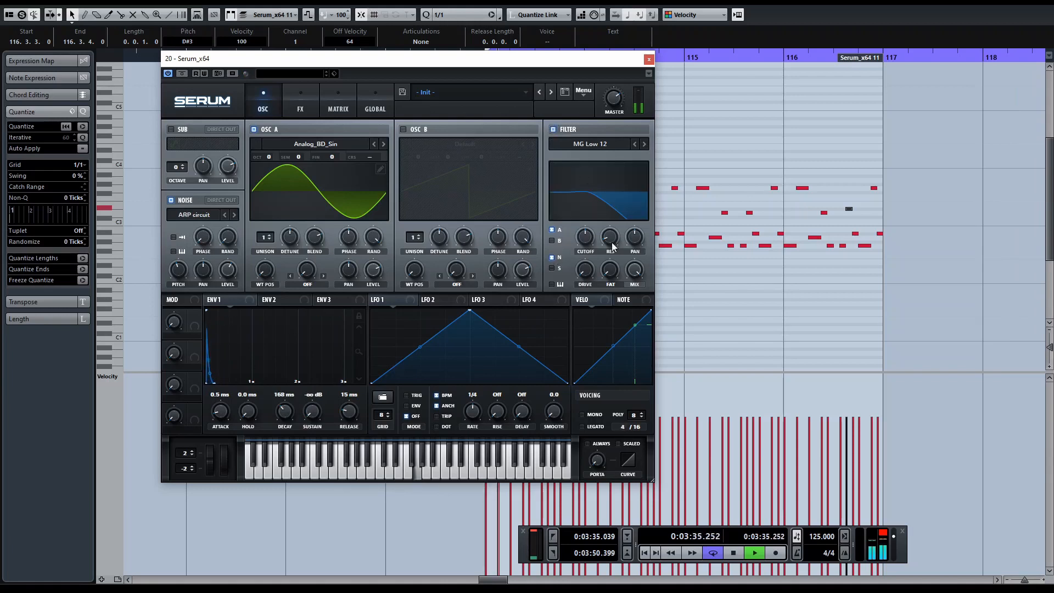
pyautogui.moveTo(611, 239); pyautogui.dragTo(611, 226)
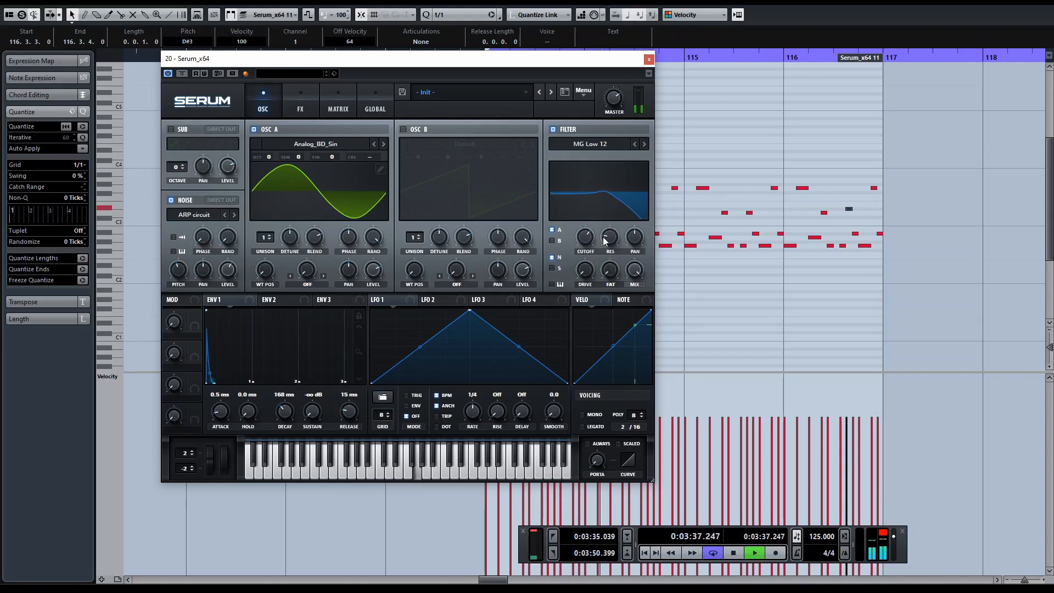
pyautogui.moveTo(272, 300); pyautogui.dragTo(578, 227)
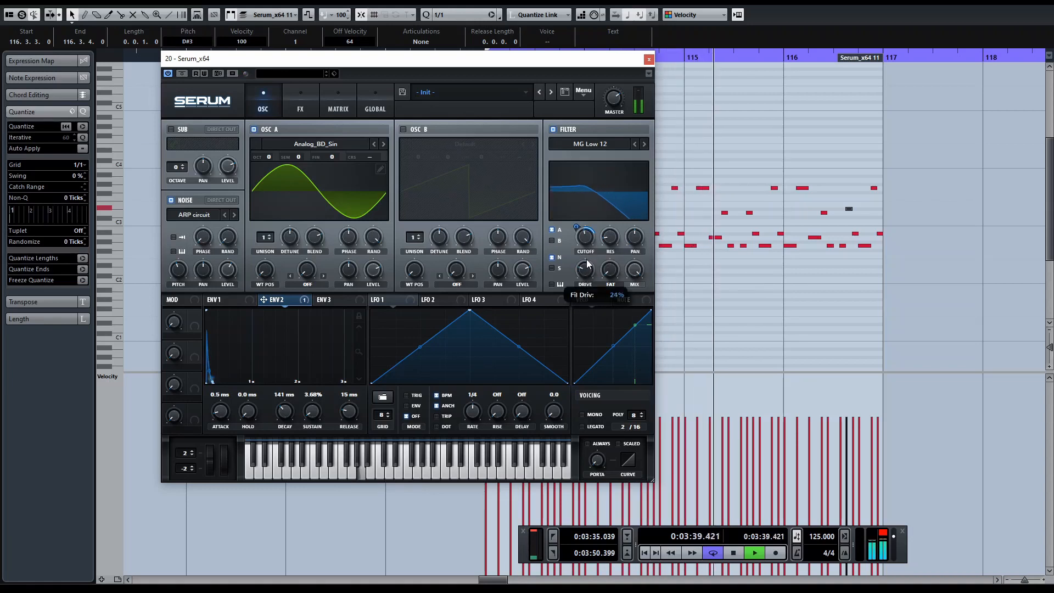
# Step: Change the filter type to German LP from the Misc filters
pyautogui.click(590, 144)
pyautogui.moveTo(581, 193)
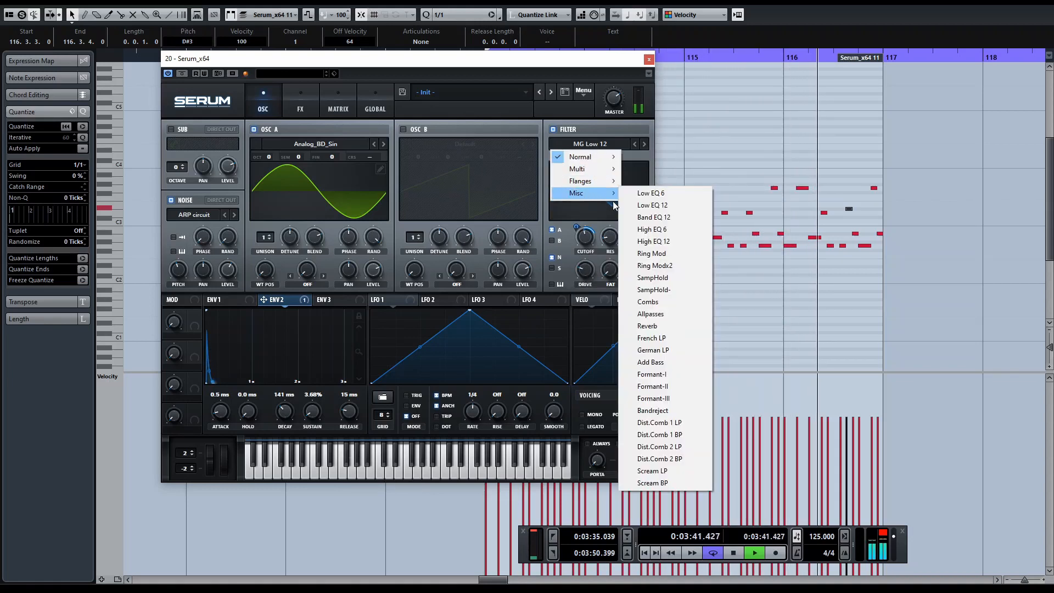
pyautogui.click(669, 350)
pyautogui.moveTo(586, 234)
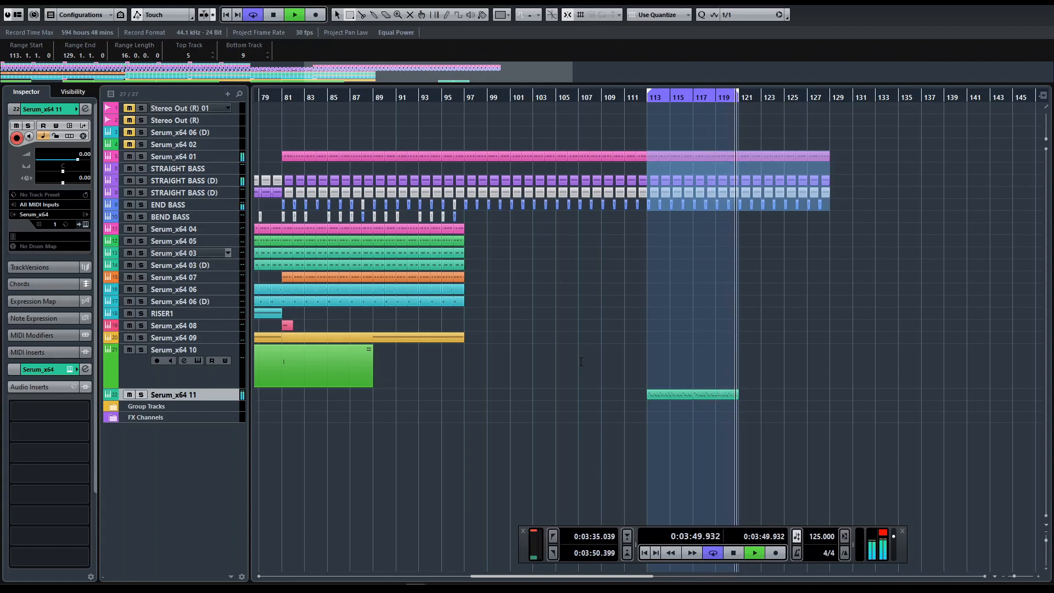
# Step: Place Hyper/Dimension after the filter in the effects chain, enable it, and adjust the Dimension mix and size
pyautogui.click(590, 398)
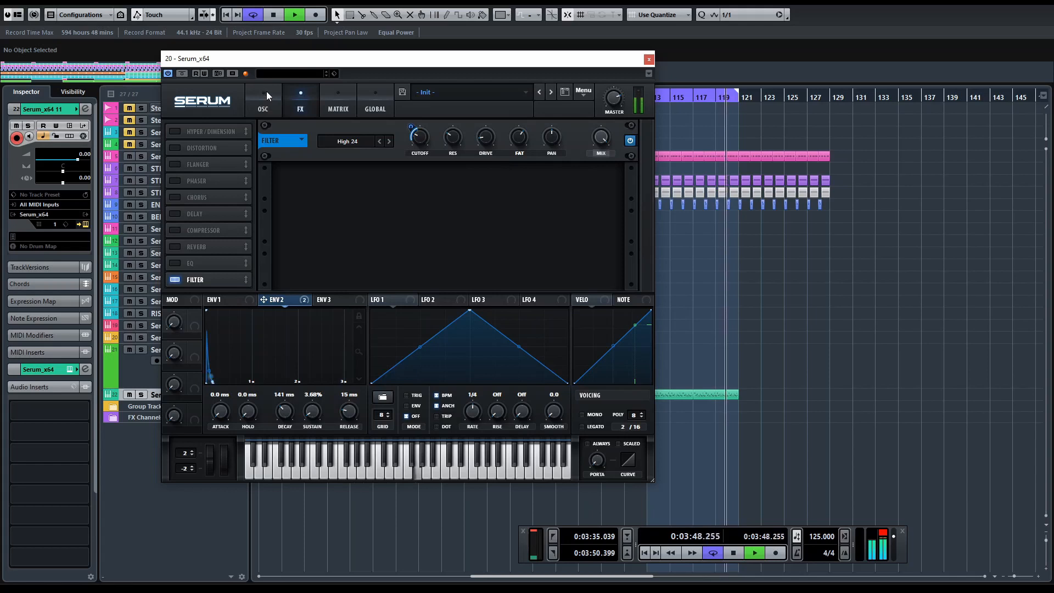
pyautogui.moveTo(221, 128); pyautogui.dragTo(222, 278)
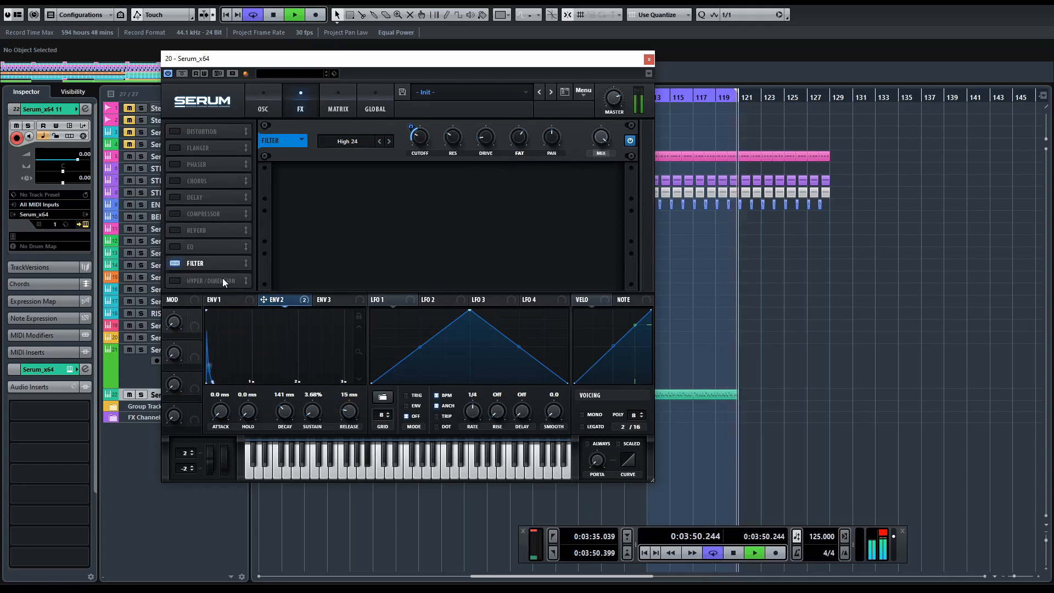
pyautogui.click(176, 280)
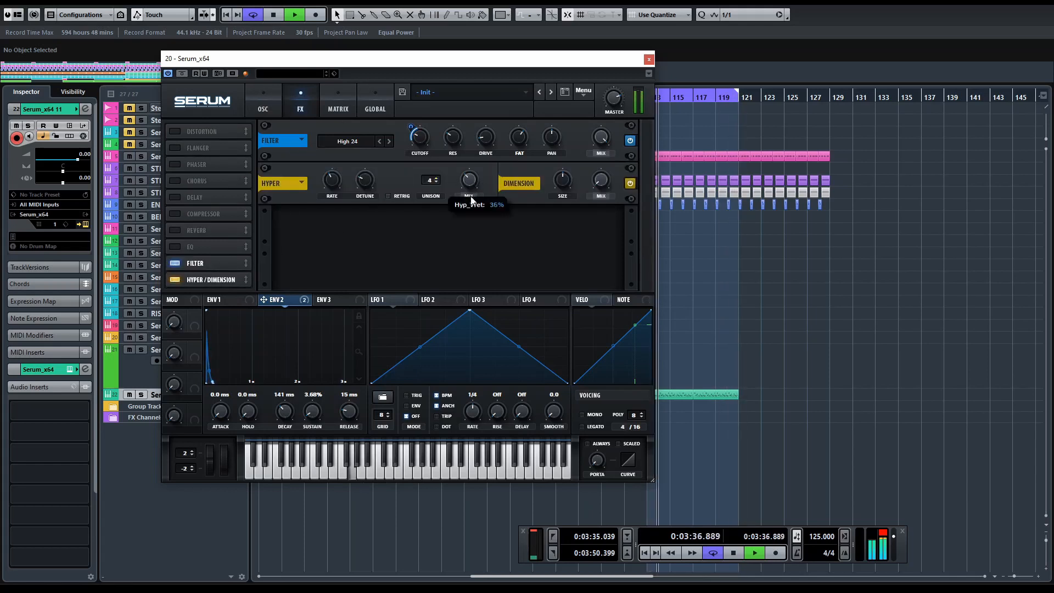
pyautogui.moveTo(600, 184); pyautogui.dragTo(605, 126)
pyautogui.moveTo(562, 185); pyautogui.dragTo(564, 205)
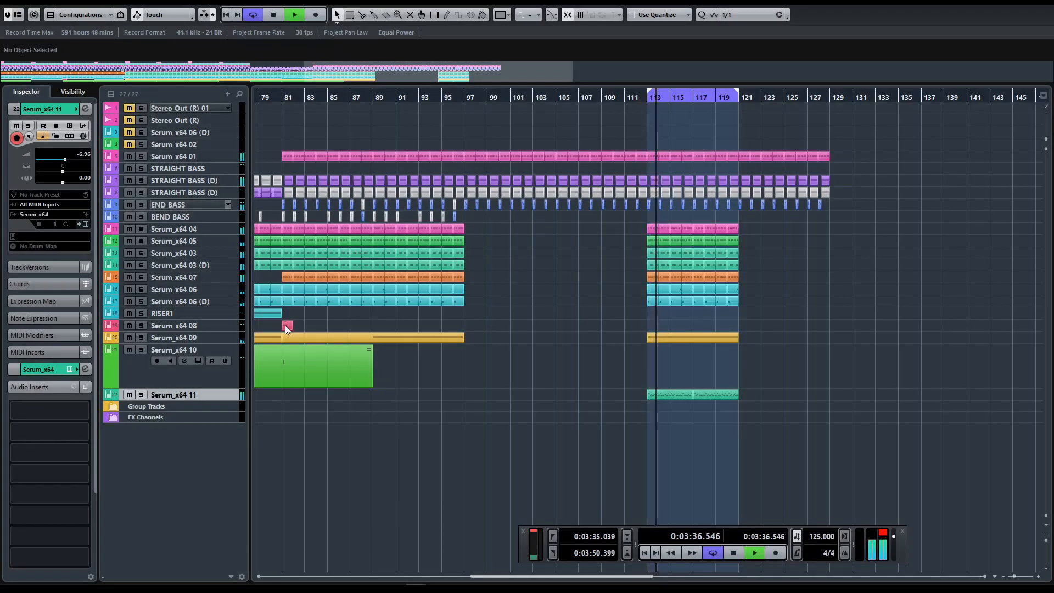
# Step: Copy the Serum_x64 04 to Serum_x64 09 parts to bar 113 and repeat them with the Serum_x64 11 part up to bar 129
pyautogui.moveTo(286, 328); pyautogui.dragTo(651, 230)
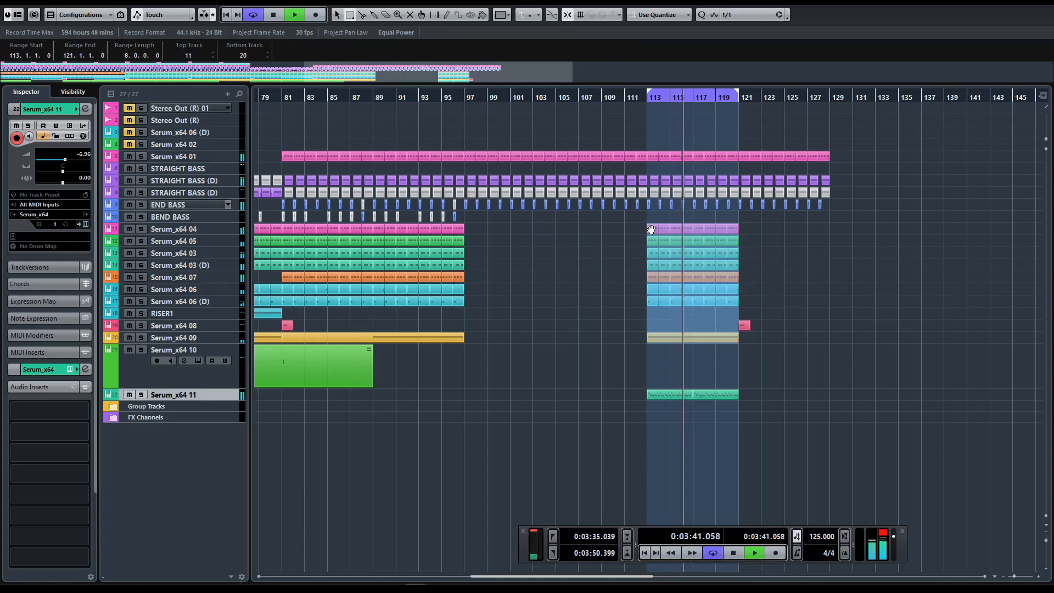
pyautogui.moveTo(691, 344); pyautogui.dragTo(694, 407)
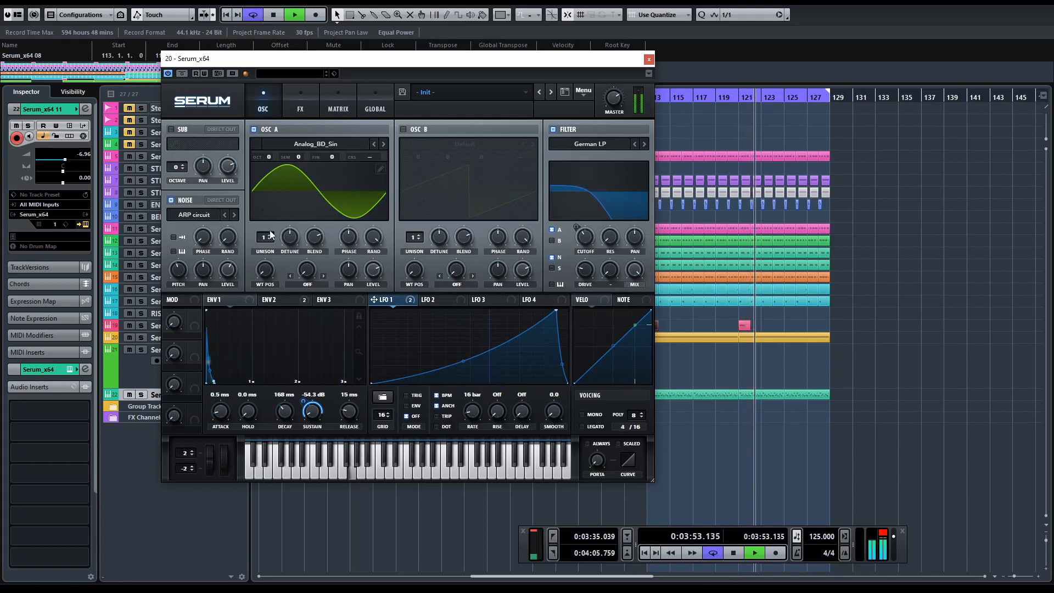
# Step: Set oscillator A to 3 unison voices, stack them as 12 (1x), and advance the unison mode from Linear
pyautogui.moveTo(264, 236); pyautogui.dragTo(296, 289)
pyautogui.click(375, 104)
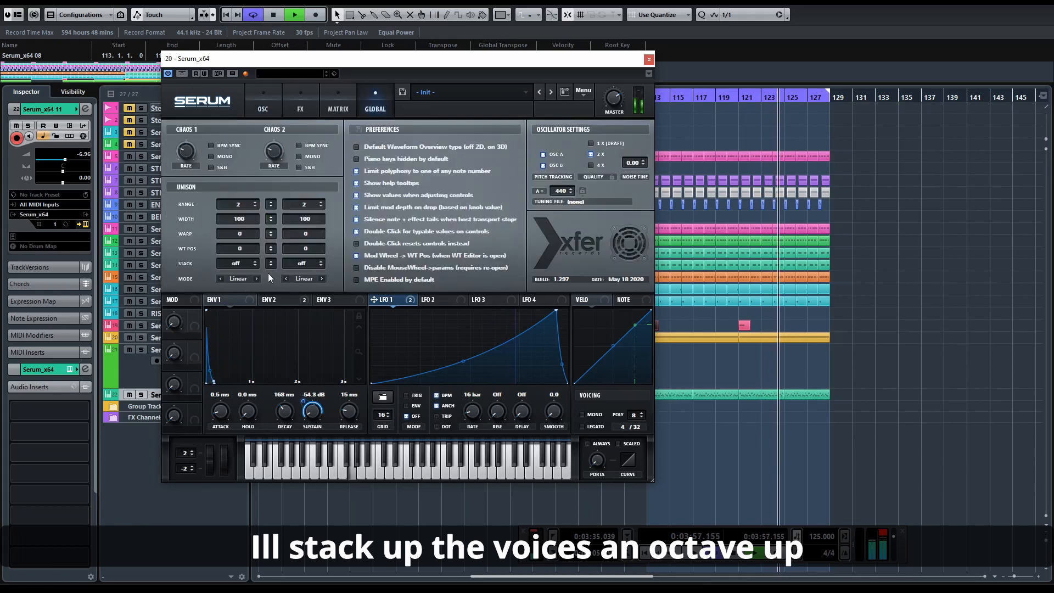
pyautogui.moveTo(244, 257); pyautogui.dragTo(249, 250)
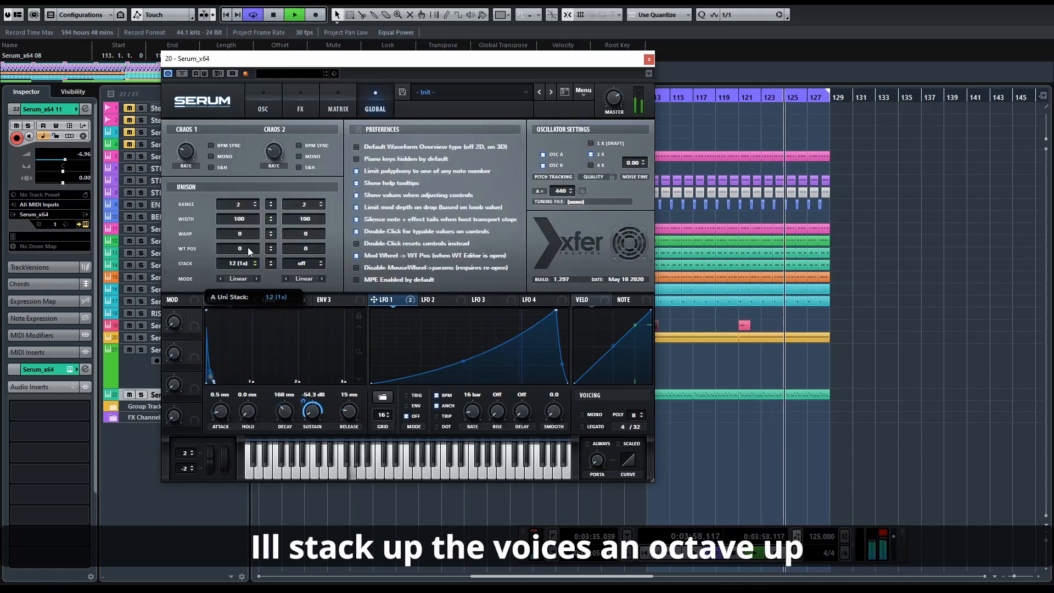
pyautogui.click(257, 279)
pyautogui.click(262, 105)
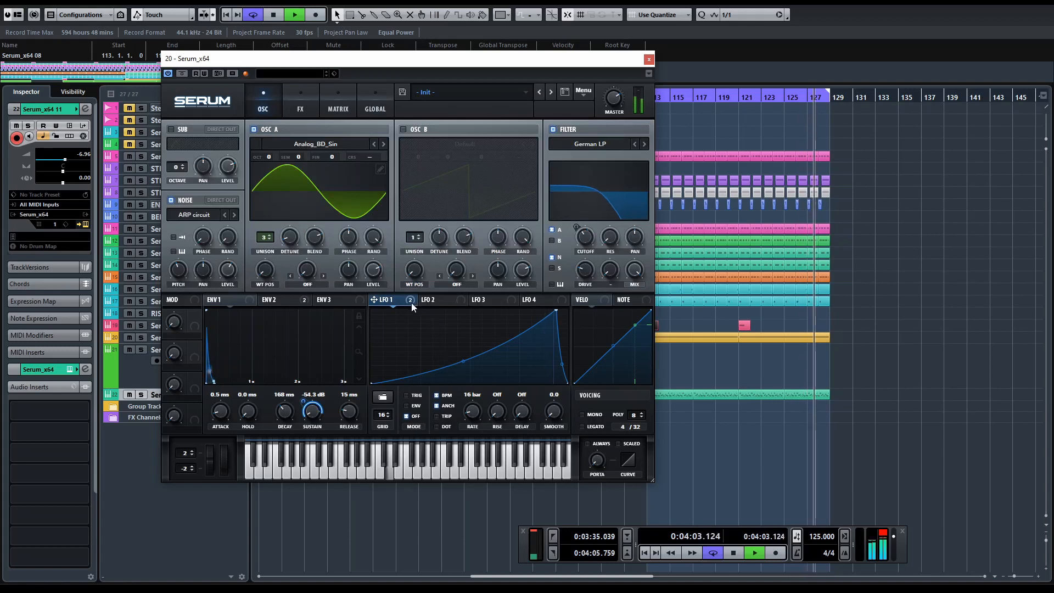
# Step: Assign LFO 1 to oscillator A's detune, shift the LFO curve's peak slightly earlier, and close the synth window
pyautogui.moveTo(408, 301); pyautogui.dragTo(289, 237)
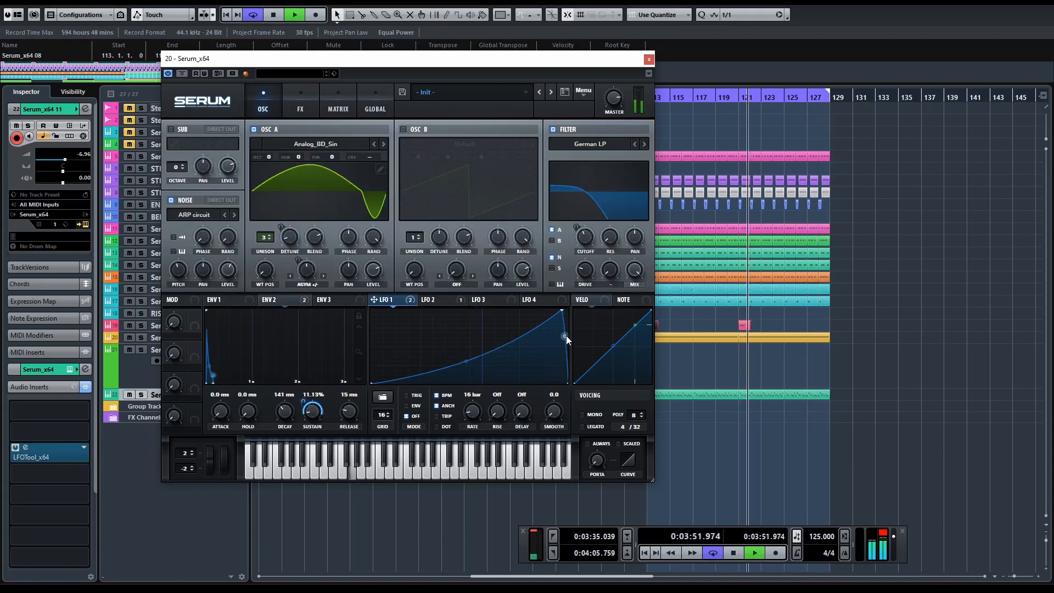
pyautogui.moveTo(562, 310); pyautogui.dragTo(555, 310)
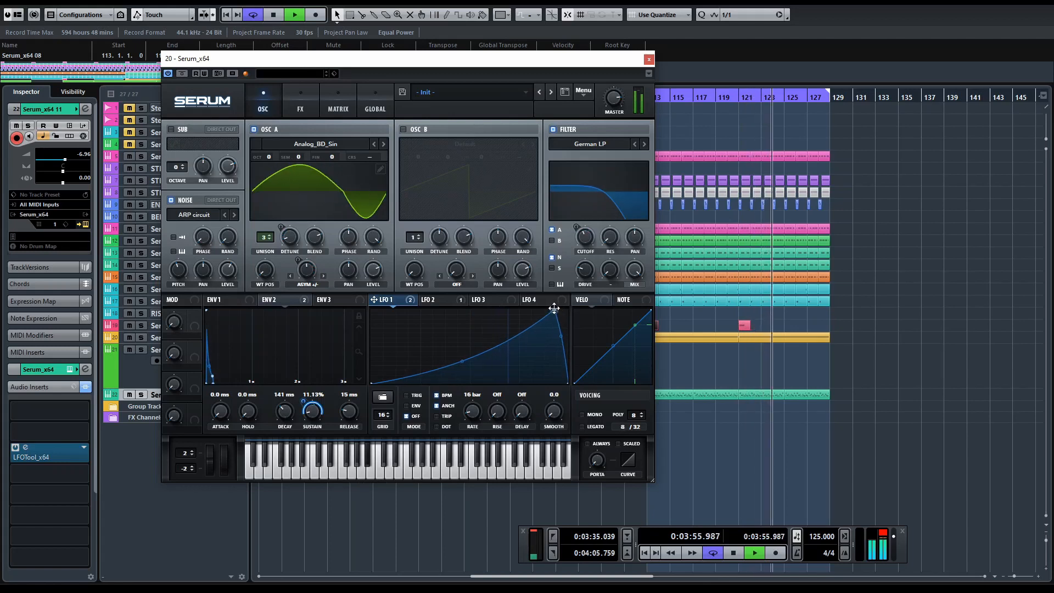
pyautogui.click(651, 61)
# Step: Select the one-bar segments at bar 128 from Serum_x64 01 down to Serum_x64 06 (D) and mute them
pyautogui.moveTo(871, 138); pyautogui.dragTo(823, 318)
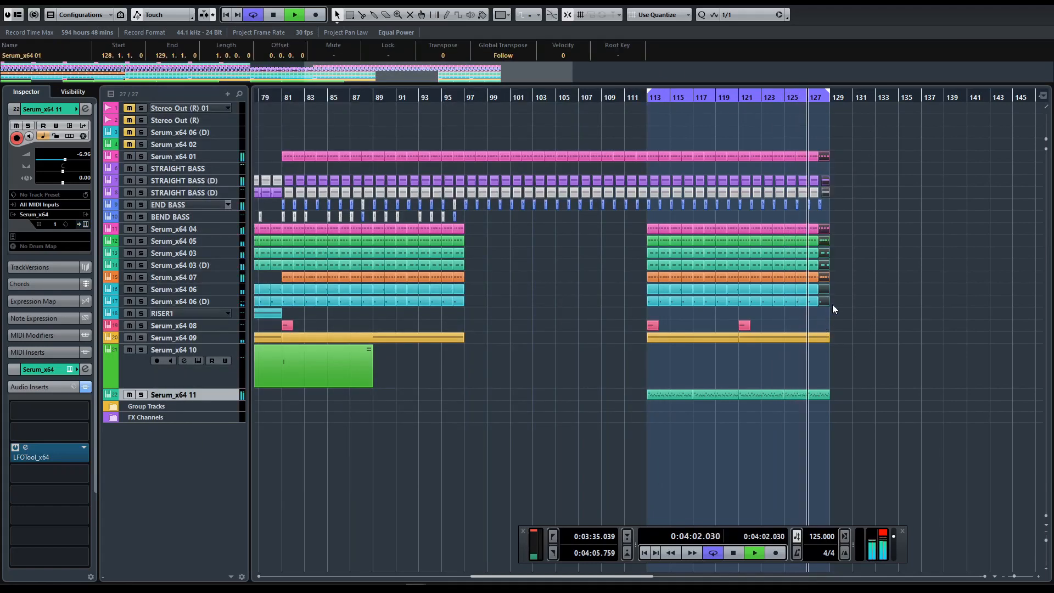
pyautogui.hotkey('shift', 'm')
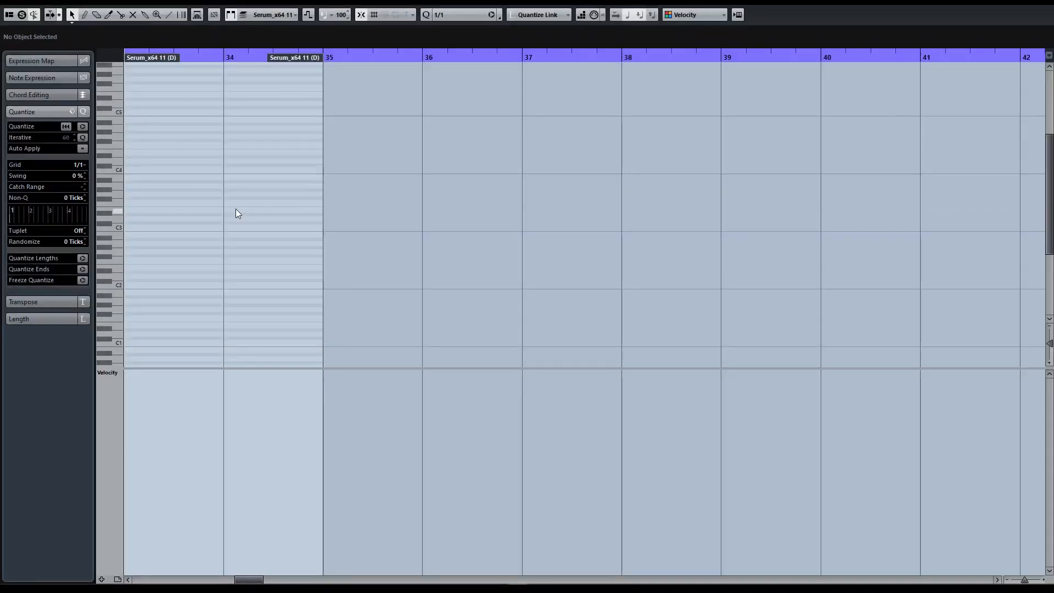
# Step: Draw the eighth-note arpeggio G2, A#2, D3, G3 twice across bar 33 of the Serum_x64 11 (D) part
pyautogui.hotkey('alt', '5')
pyautogui.press('h')
pyautogui.press('h')
pyautogui.press('h')
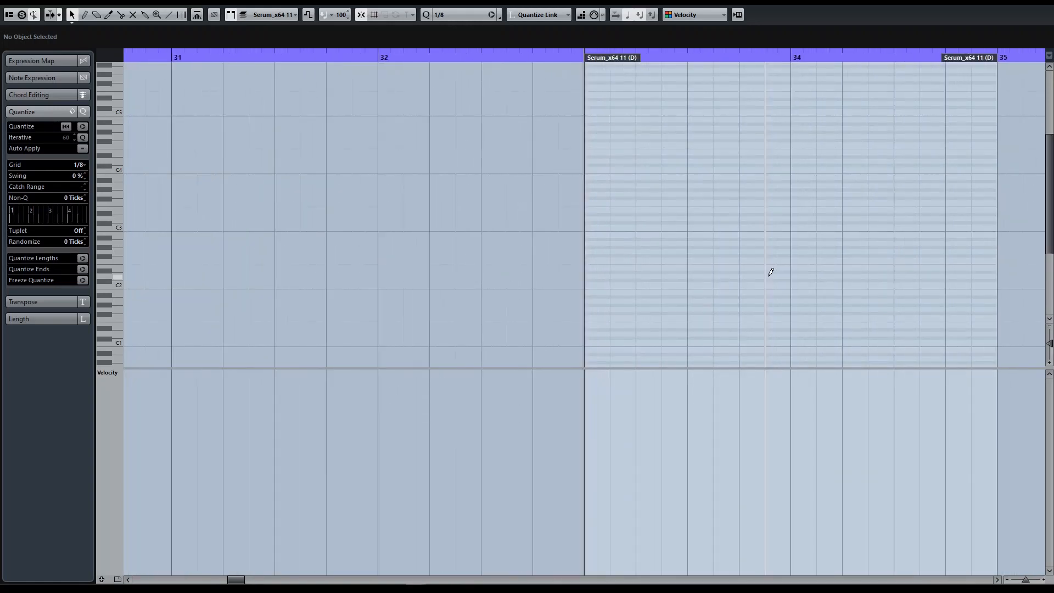
pyautogui.click(600, 251)
pyautogui.click(624, 238)
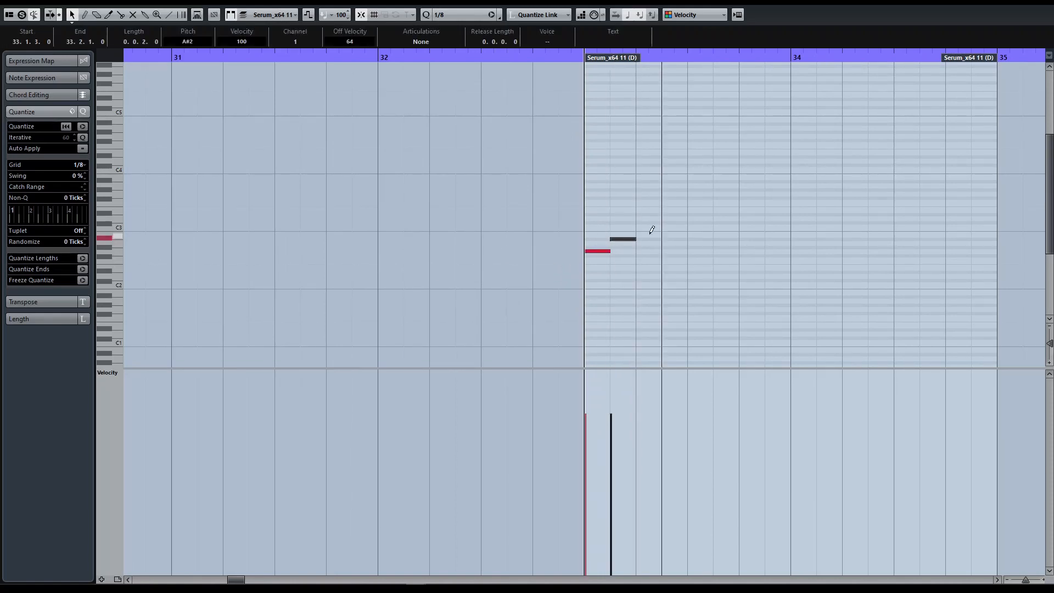
pyautogui.click(651, 218)
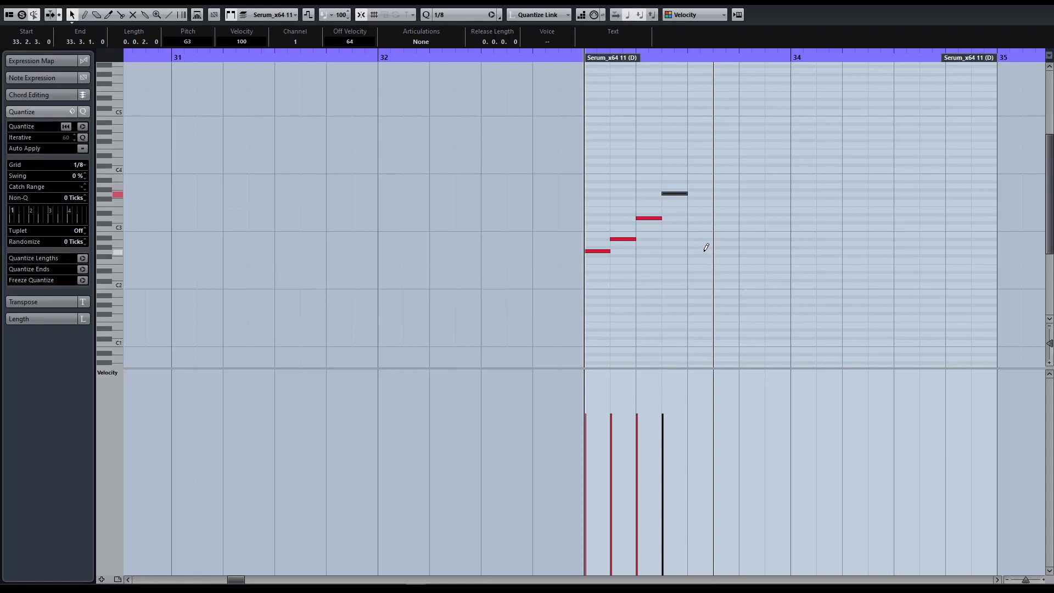
pyautogui.click(726, 239)
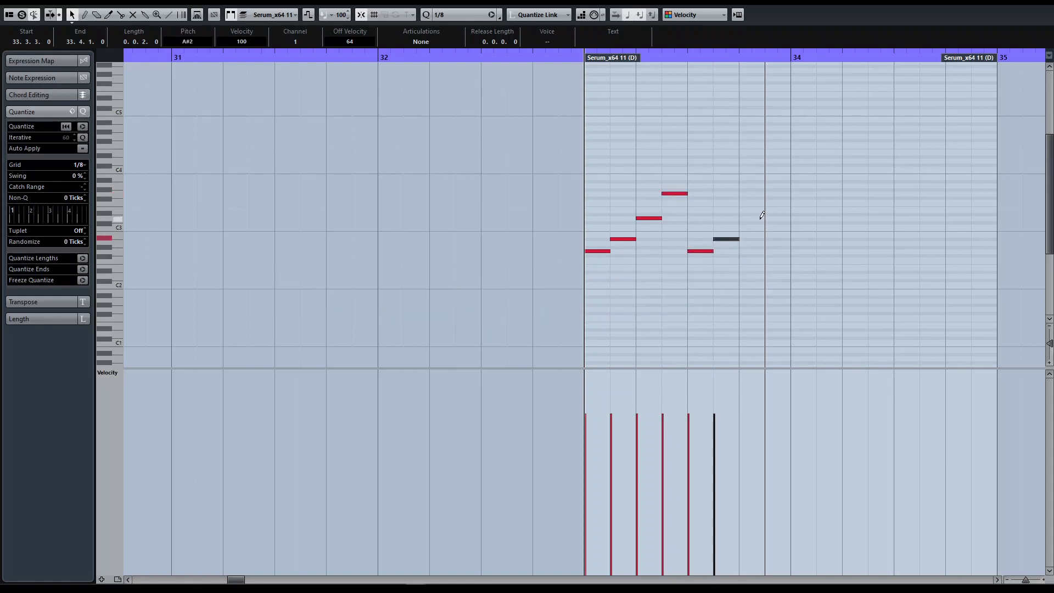
pyautogui.click(751, 218)
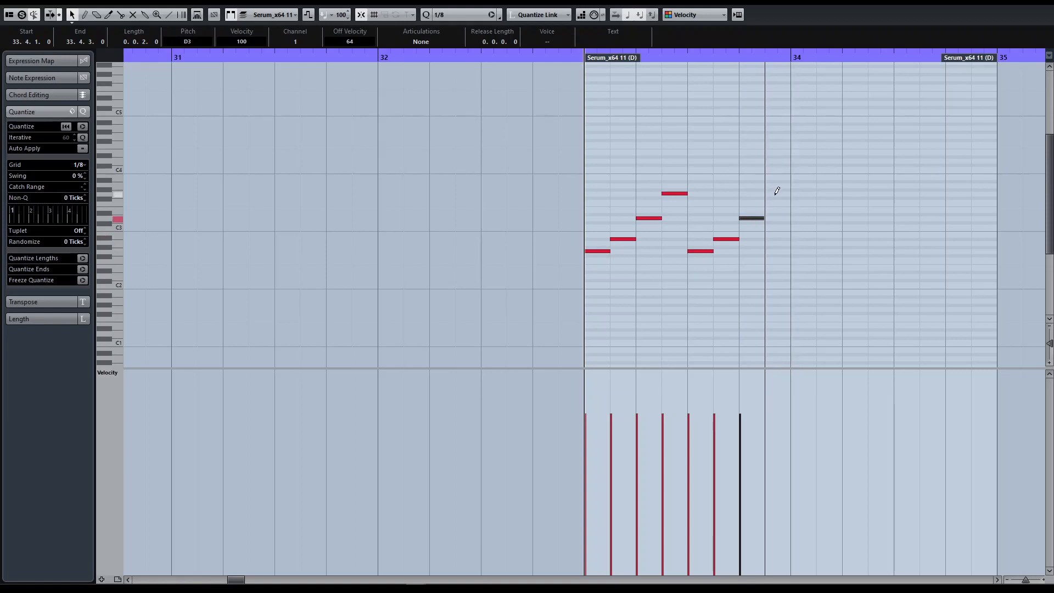
# Step: Select all the arpeggio notes in bar 33 and duplicate them into bar 34
pyautogui.moveTo(845, 175); pyautogui.dragTo(684, 274)
pyautogui.moveTo(597, 274); pyautogui.dragTo(592, 273)
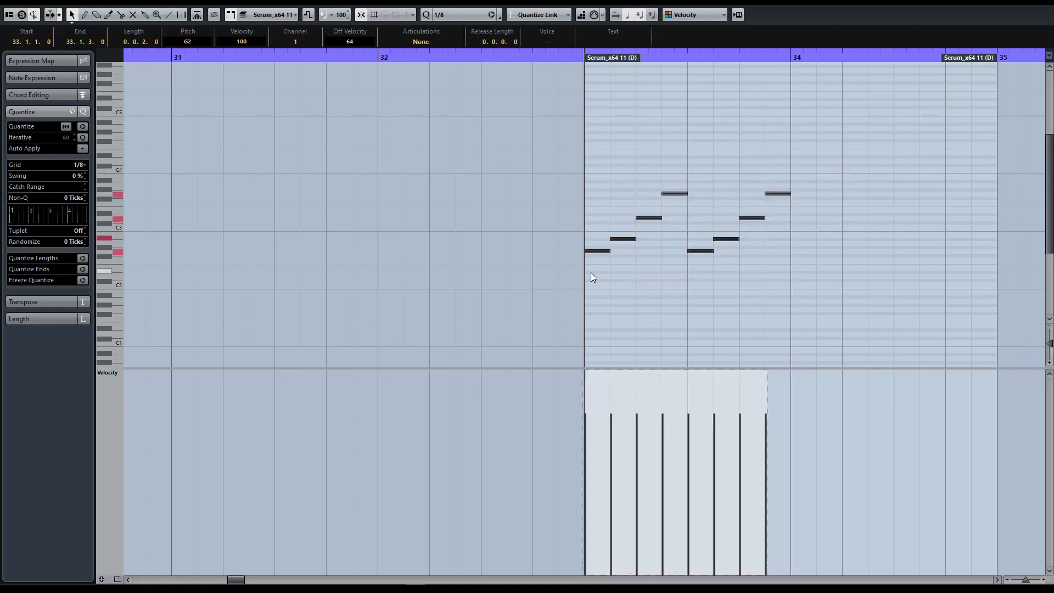
pyautogui.hotkey('alt', 'd')
# Step: Raise the two D3 notes in bar 34 by a semitone to D#3
pyautogui.moveTo(863, 158); pyautogui.dragTo(997, 208)
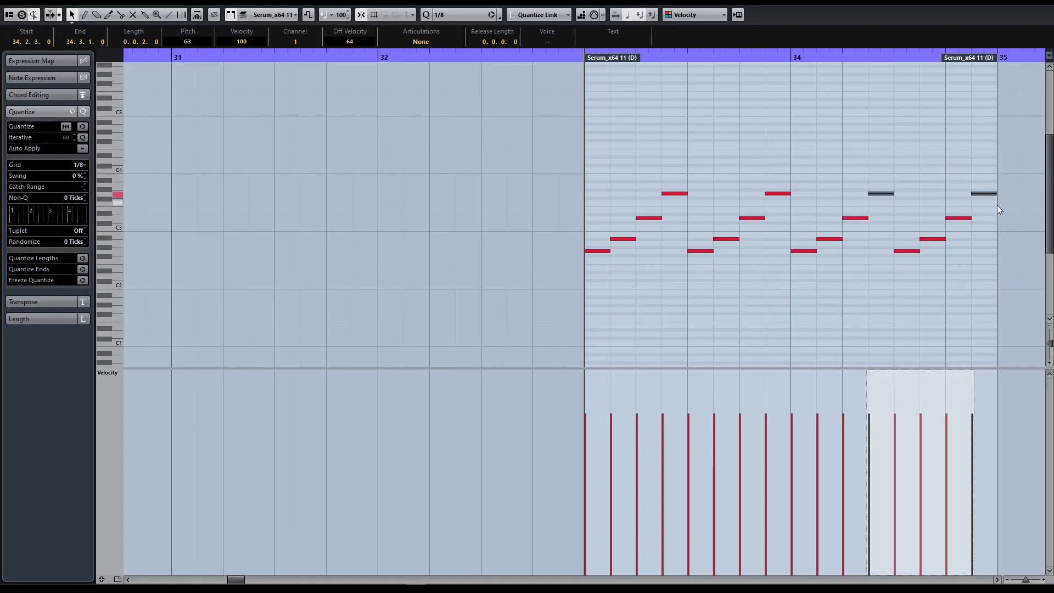
pyautogui.moveTo(827, 202); pyautogui.dragTo(957, 222)
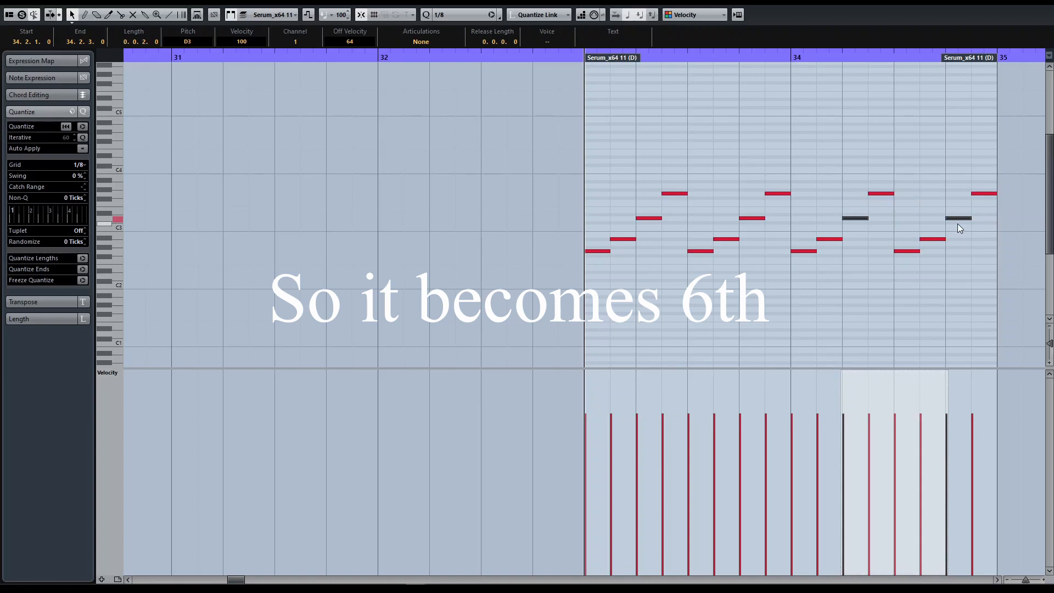
pyautogui.press('Up')
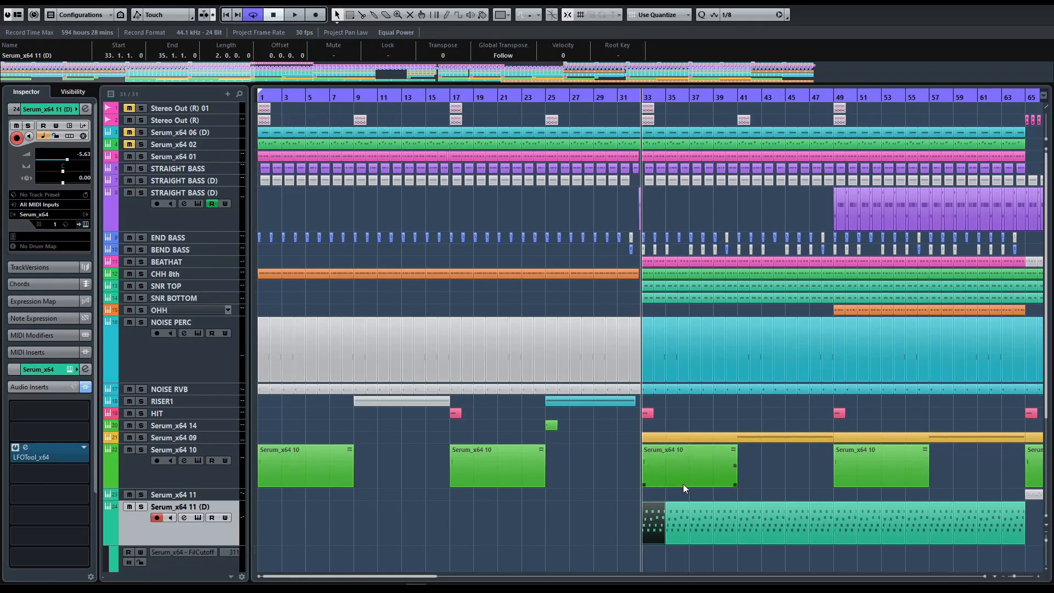
# Step: Solo Serum_x64 11 (D), glue its loops from bar 33 to bar 41 into one part, and delete the remaining loops
pyautogui.press('s')
pyautogui.press('space')
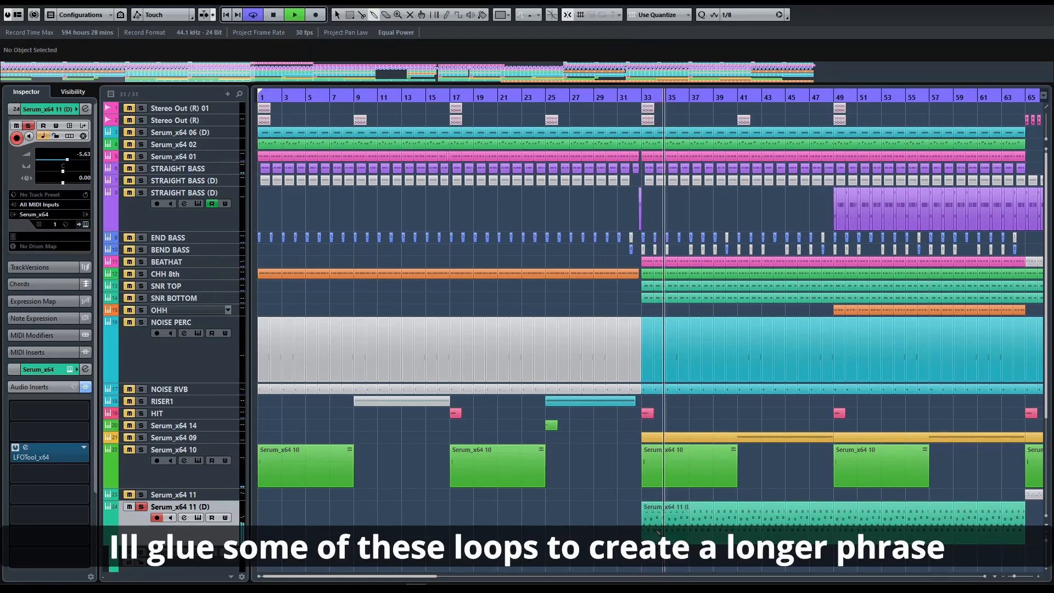
pyautogui.moveTo(749, 553); pyautogui.dragTo(1016, 519)
pyautogui.press('Delete')
# Step: Open the eight-bar Serum_x64 11 (D) part for note editing and raise the G2 note at 36.3.1 to D#3
pyautogui.doubleClick(687, 530)
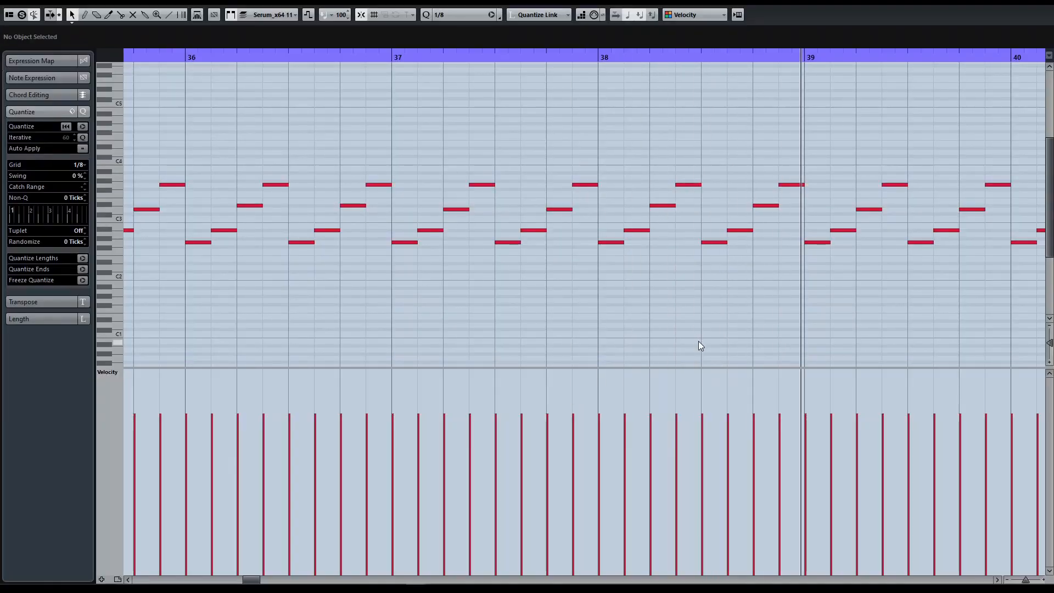
pyautogui.press('Escape')
pyautogui.hotkey('ctrl', 'e')
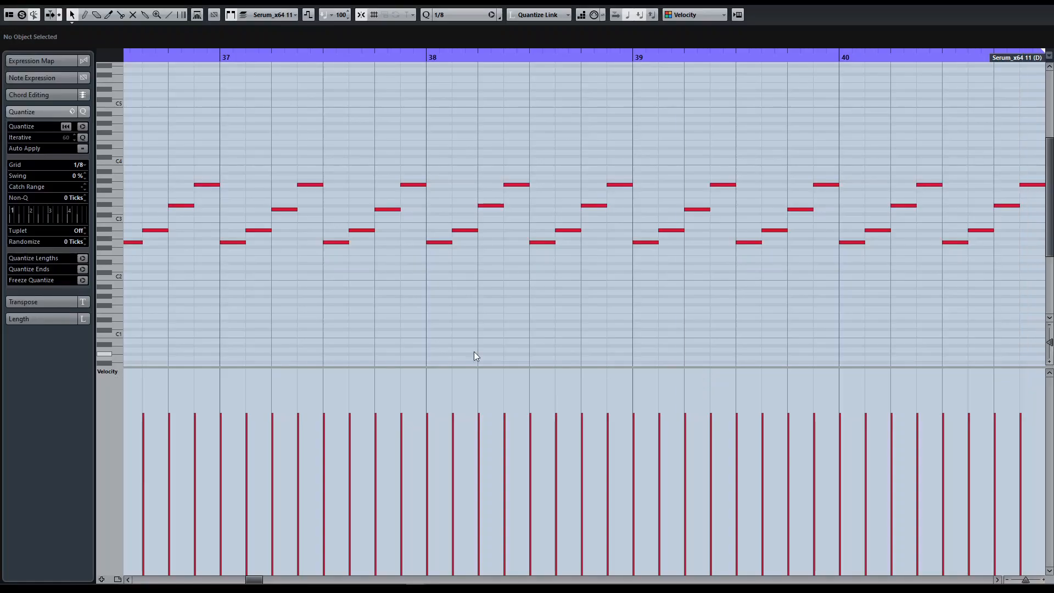
pyautogui.press('g')
pyautogui.press('g')
pyautogui.press('g')
pyautogui.press('g')
pyautogui.press('g')
pyautogui.press('h')
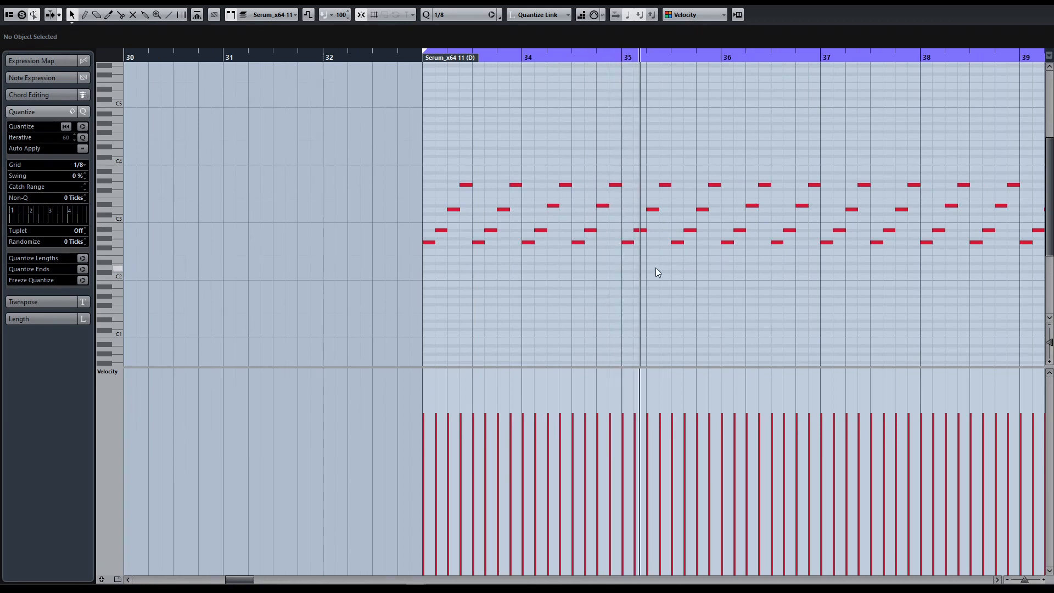
pyautogui.press('space')
pyautogui.click(677, 245)
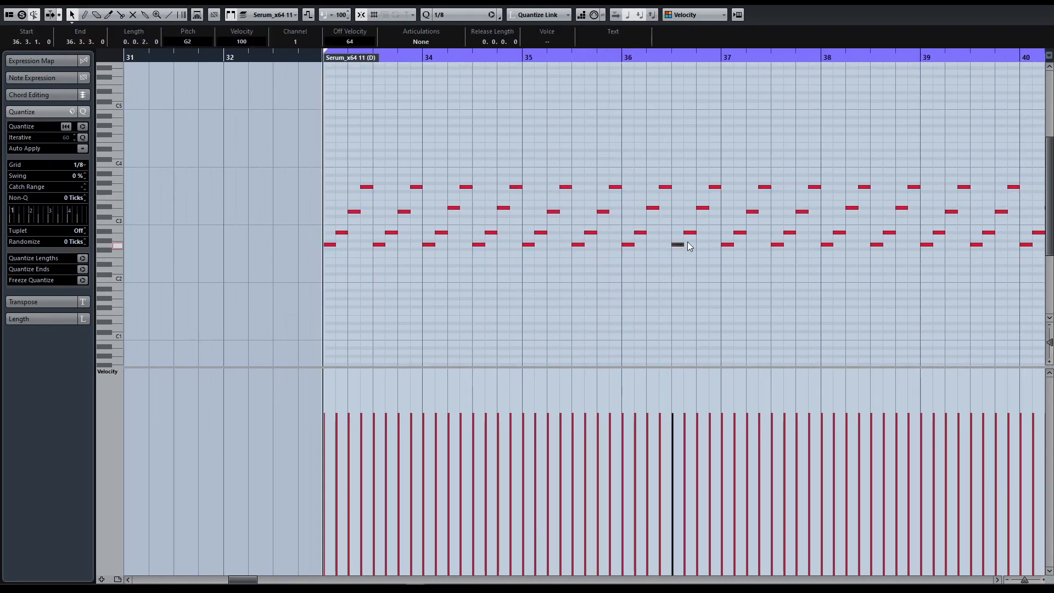
pyautogui.press('Up')
pyautogui.press('Up')
pyautogui.press('Up')
pyautogui.press('Up')
pyautogui.press('Up')
pyautogui.press('Up')
pyautogui.press('Up')
pyautogui.press('Up')
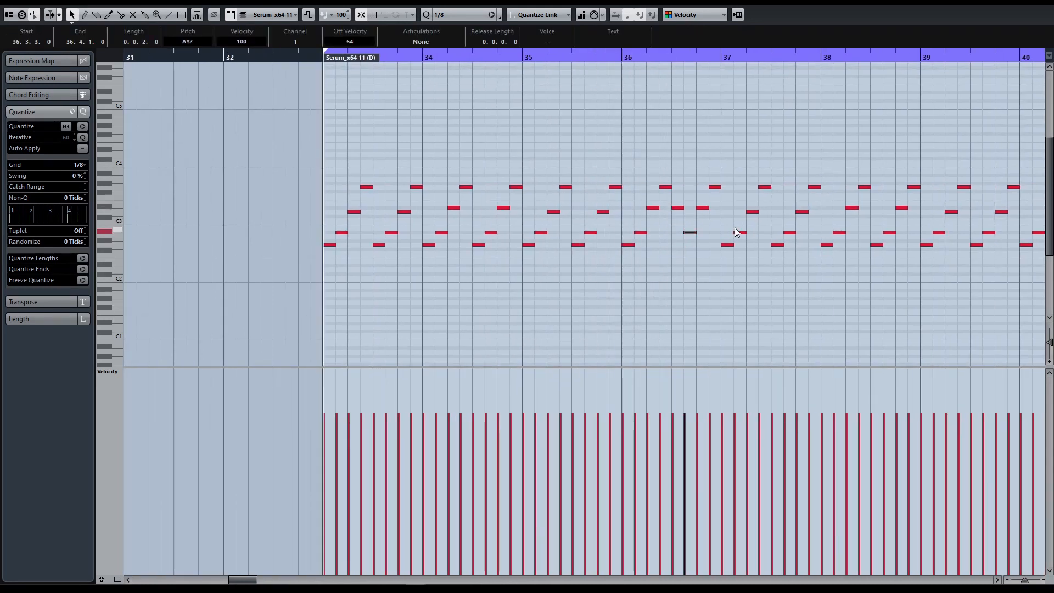
# Step: Lower the last two eighth notes of bar 36 to A2 and G2, and audition the phrase
pyautogui.press('Down')
pyautogui.press('Down')
pyautogui.press('Down')
pyautogui.press('Down')
pyautogui.press('Down')
pyautogui.press('Down')
pyautogui.press('Right')
pyautogui.hotkey('shift', 'Down')
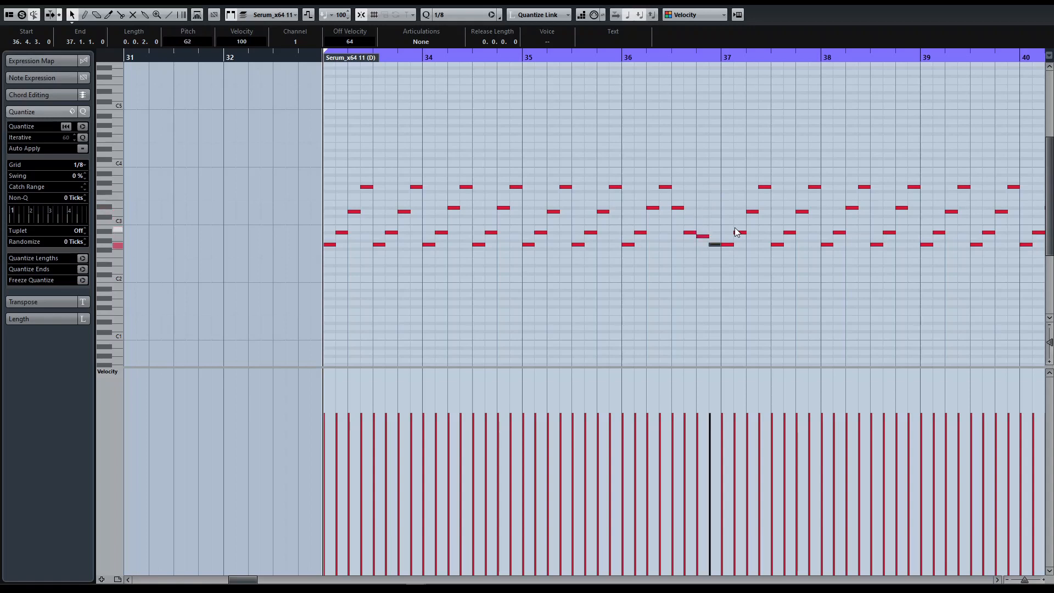
pyautogui.press('space')
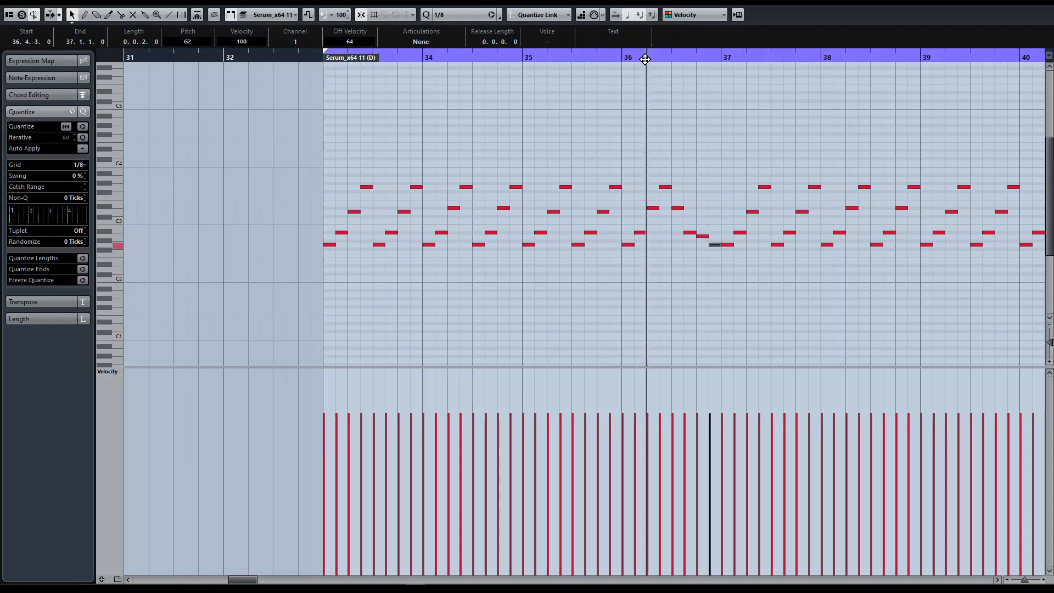
pyautogui.press('space')
pyautogui.press('space')
pyautogui.press('space')
# Step: Raise the two third-beat eighth notes of bar 36 to D4 and A#3, and audition the change
pyautogui.press('Left')
pyautogui.press('Left')
pyautogui.press('Left')
pyautogui.hotkey('shift', 'Up')
pyautogui.press('Down')
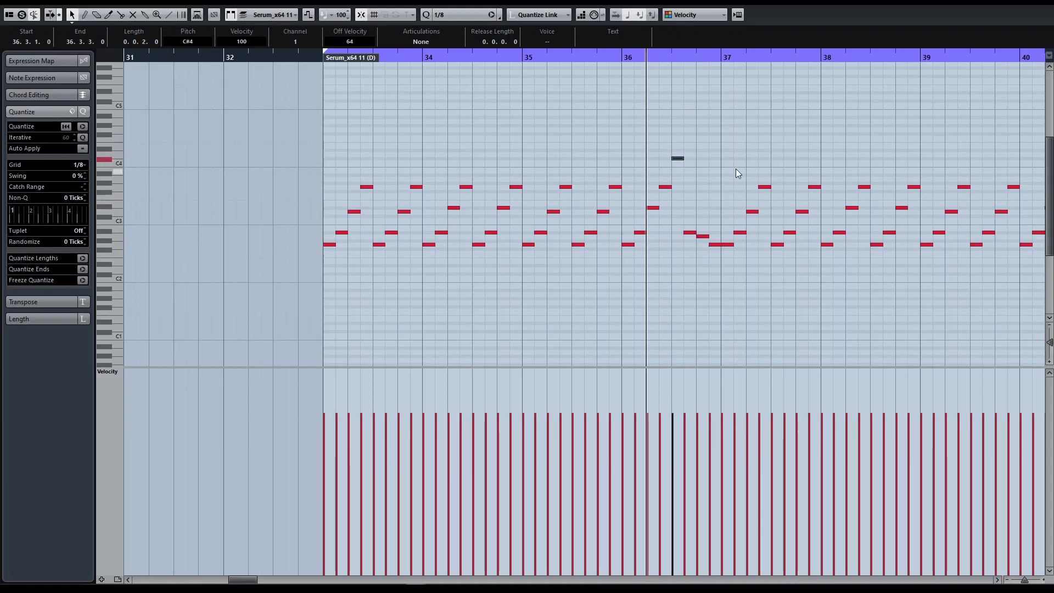
pyautogui.press('Right')
pyautogui.hotkey('shift', 'Up')
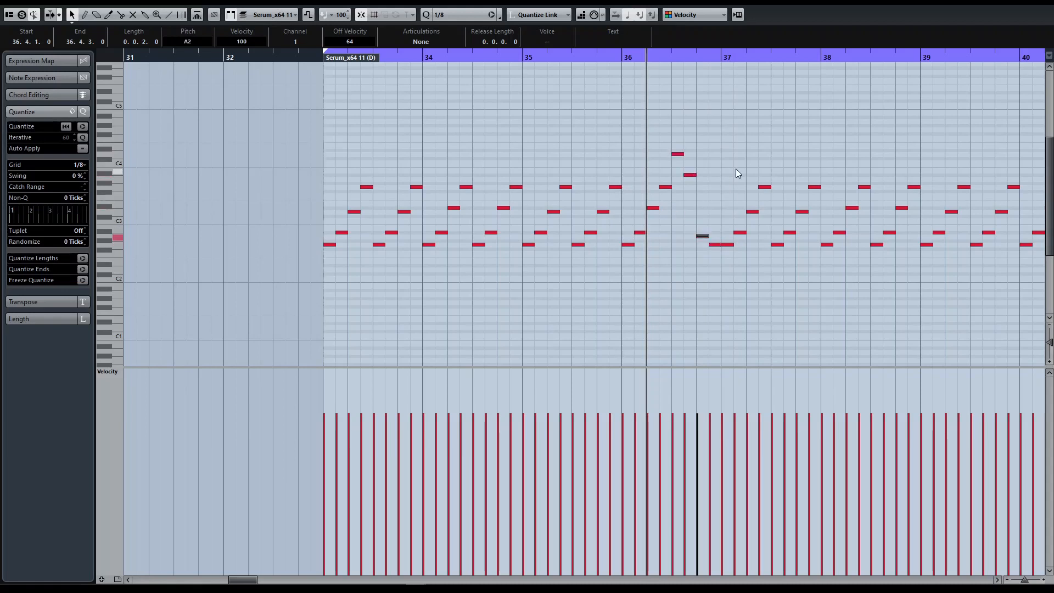
pyautogui.press('space')
pyautogui.press('space')
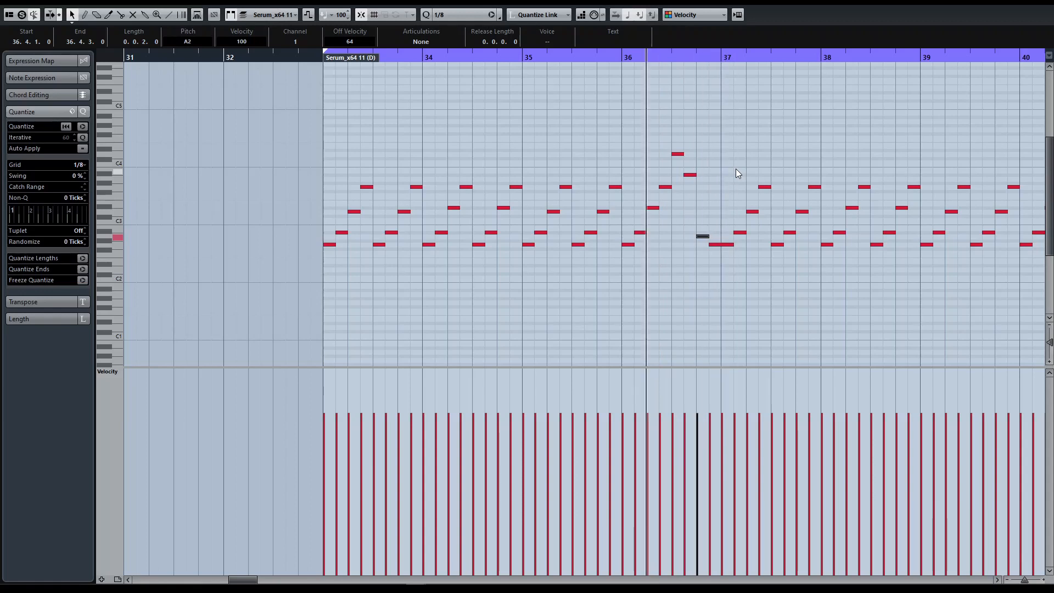
# Step: Change the second-half notes of bar 38 to G2, D#3, F3, G3 and those of bar 40 to A#3, A3, D#3, G2
pyautogui.hscroll(3, 736, 169)
pyautogui.click(741, 249)
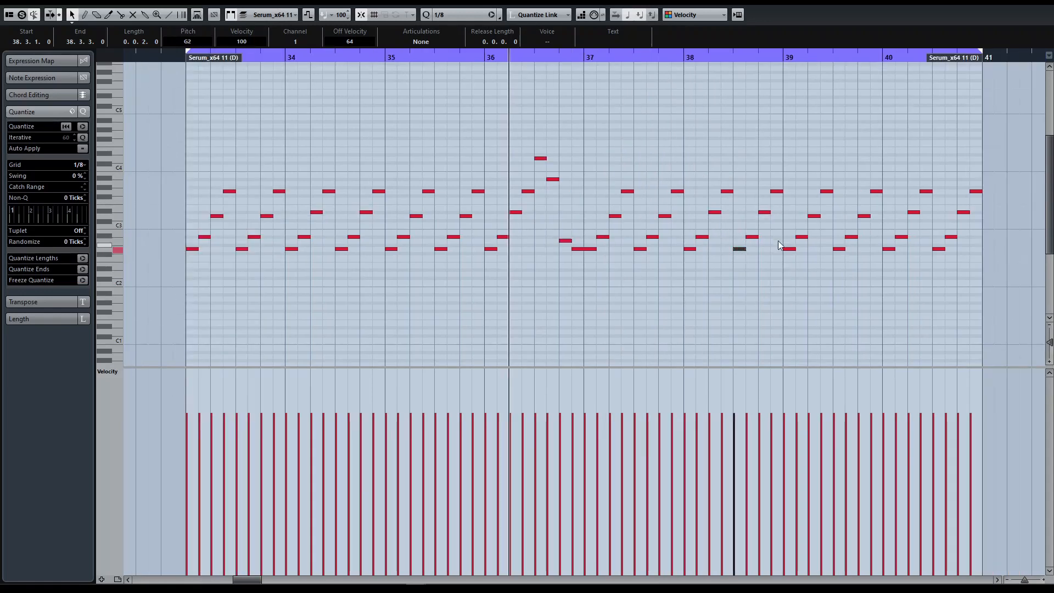
pyautogui.press('Up')
pyautogui.press('Up')
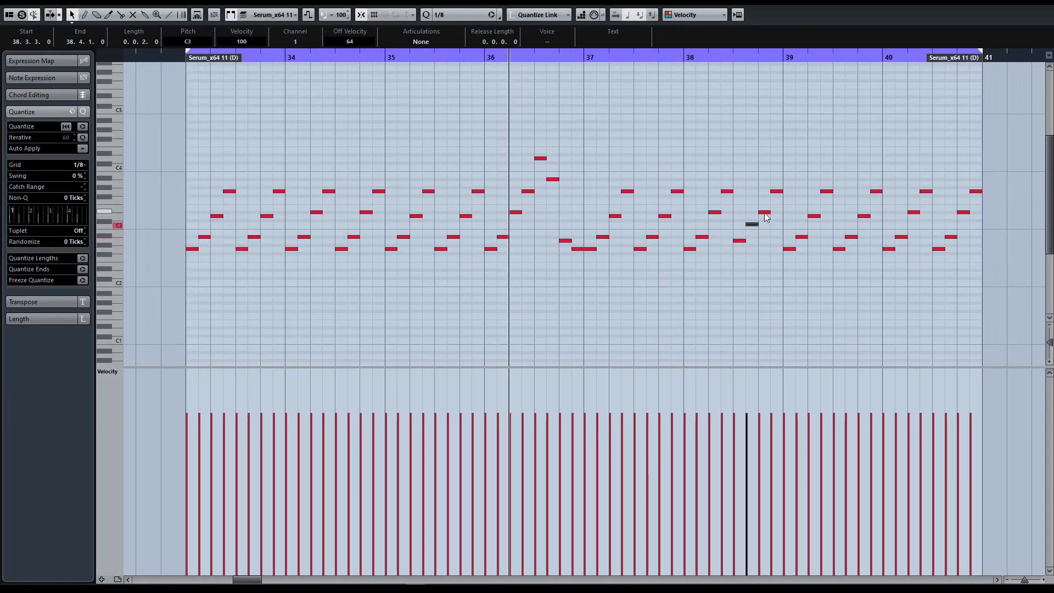
pyautogui.press('Up')
pyautogui.press('Up')
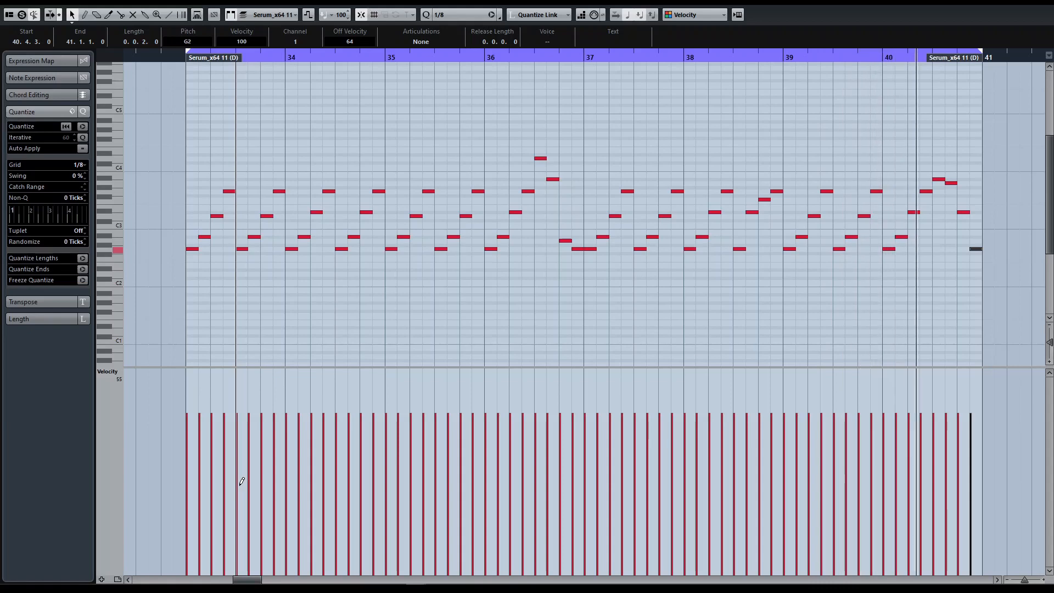
# Step: Return to the arrangement and unsolo Serum_x64 11 (D) to hear the phrase with the full mix, then stop playback
pyautogui.press('Return')
pyautogui.click(865, 170)
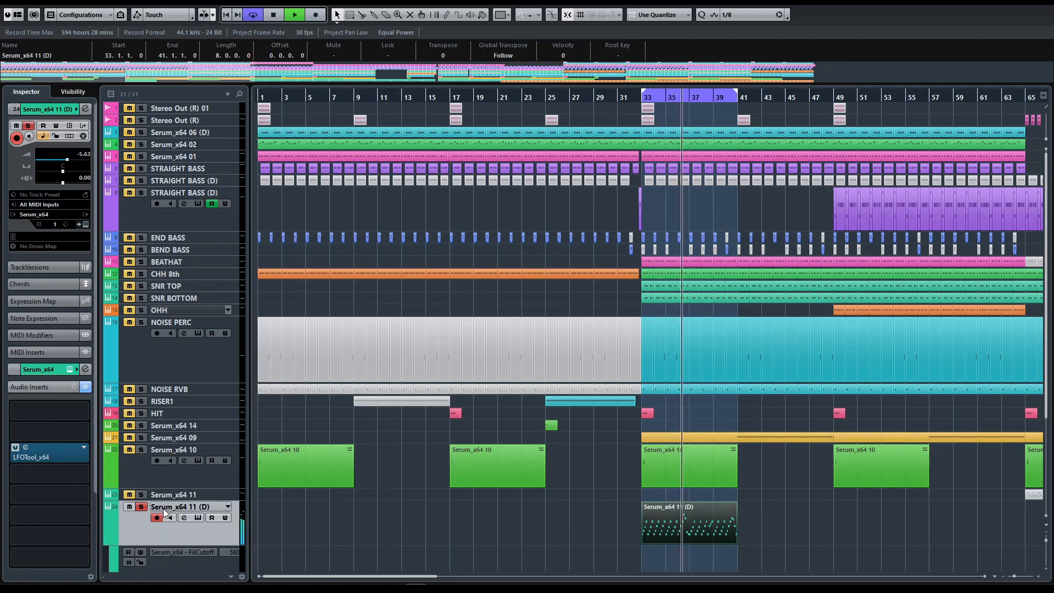
pyautogui.click(141, 507)
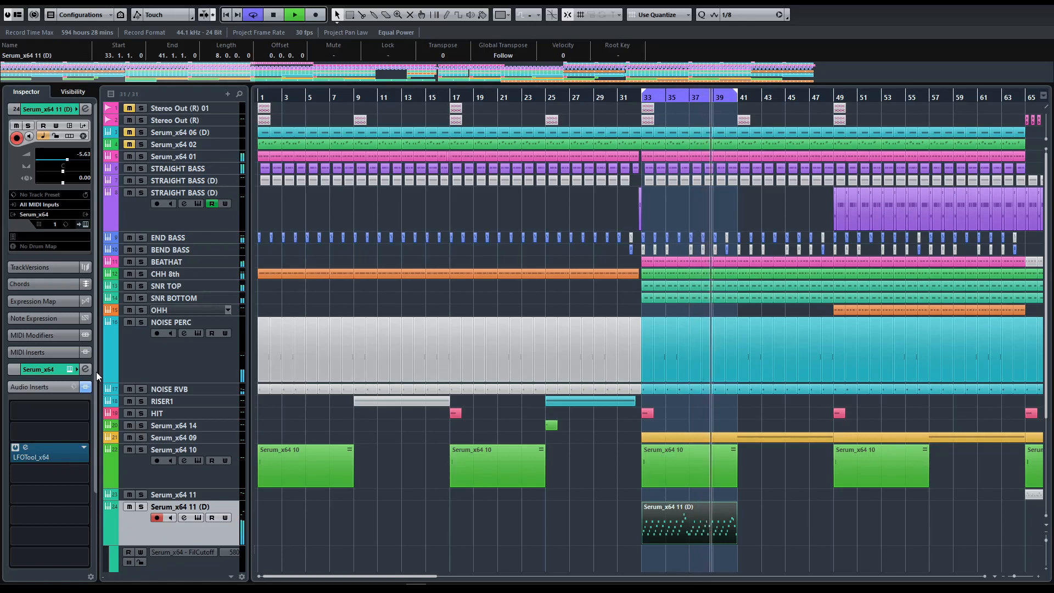
pyautogui.press('space')
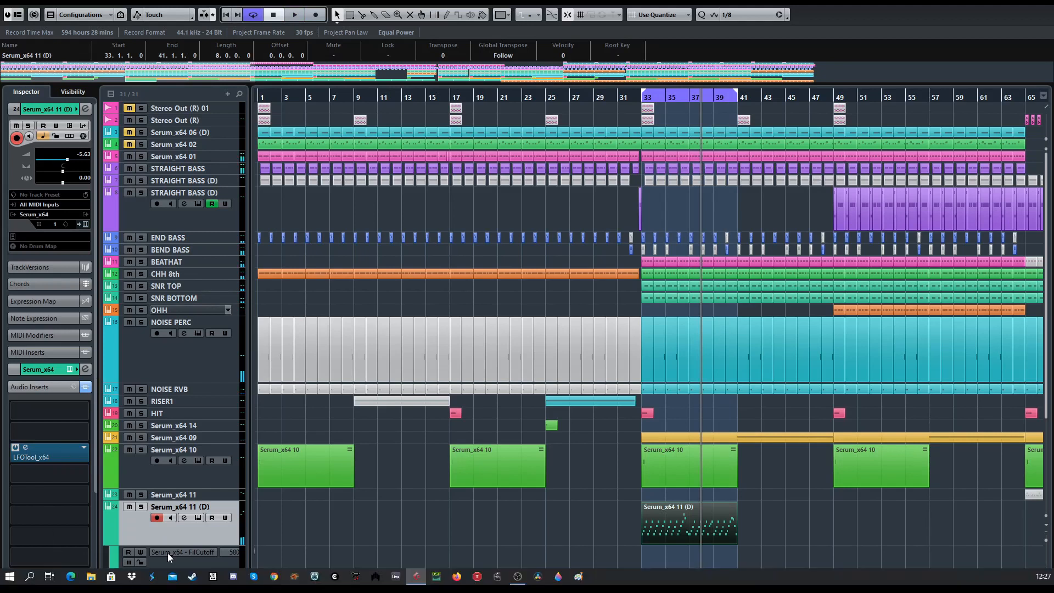
# Step: Copy the eight-bar Serum_x64 11 (D) part three times in a row so the phrase fills bars 33 to 65
pyautogui.moveTo(663, 528); pyautogui.dragTo(768, 533)
pyautogui.hotkey('alt', '1')
pyautogui.click(659, 535)
pyautogui.hotkey('ctrl', 'd')
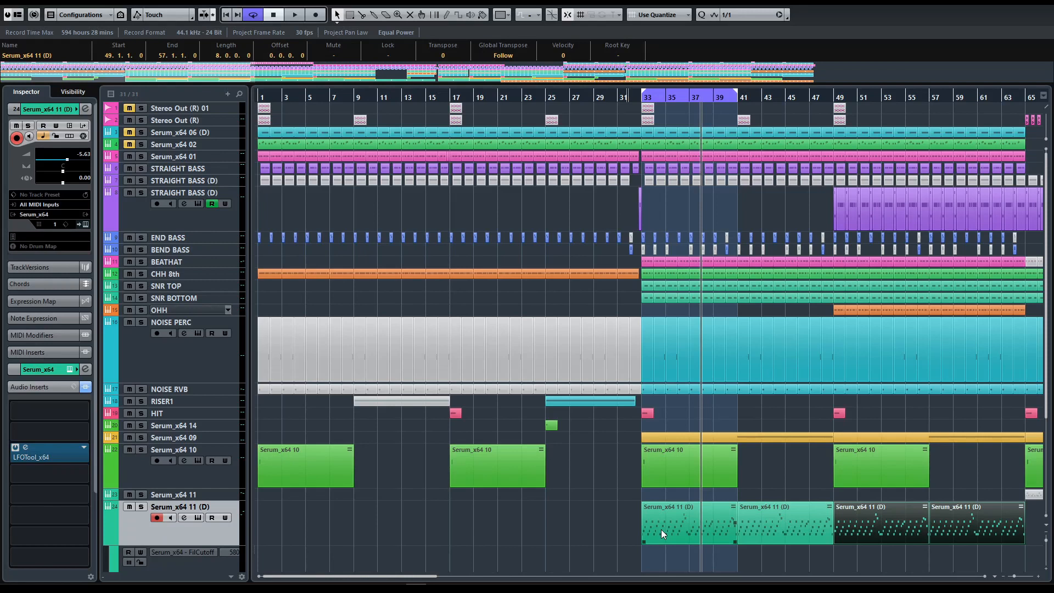
pyautogui.press('g')
pyautogui.moveTo(737, 523); pyautogui.dragTo(613, 545)
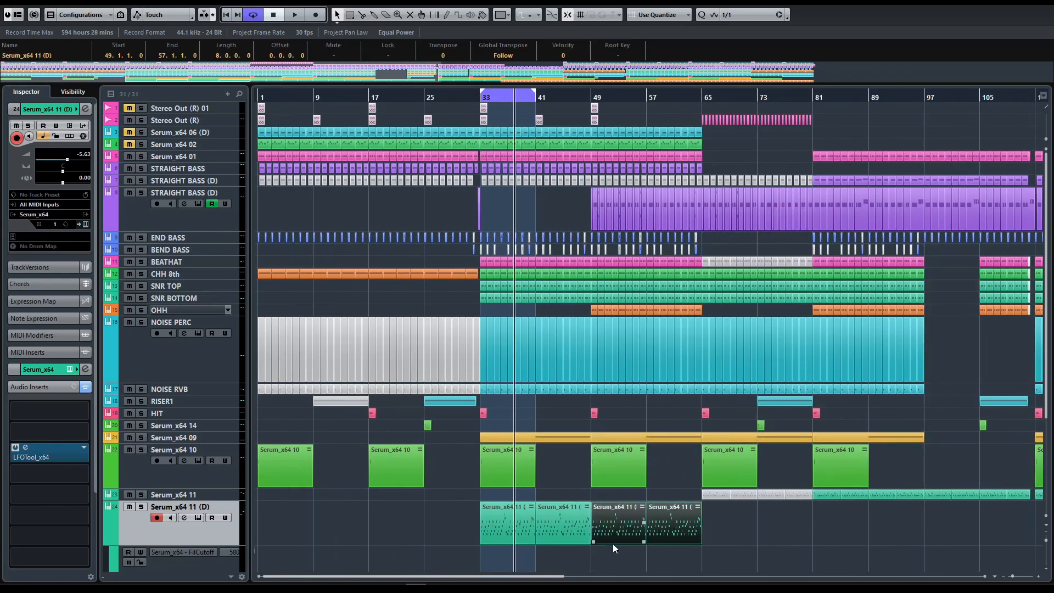